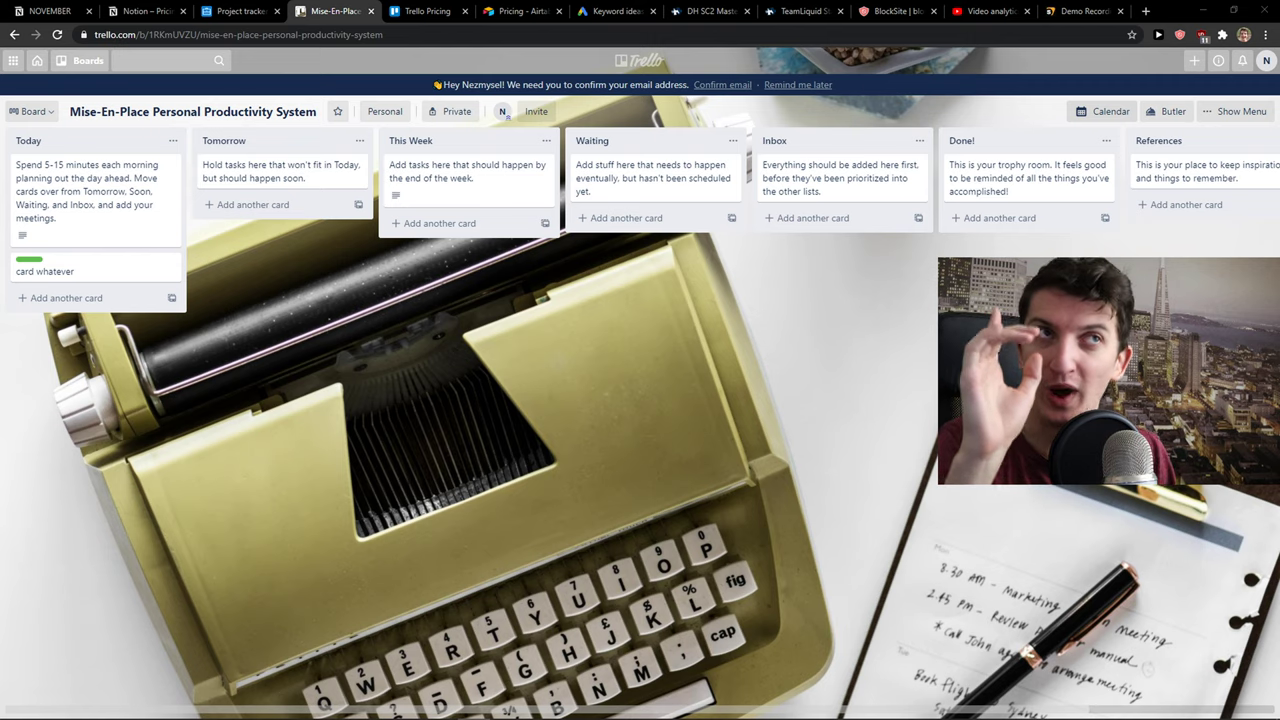
# Step: Glance at Trello pricing, Atlassian products, boards overview and team form, then reopen Mise-En-Place
pyautogui.click(443, 12)
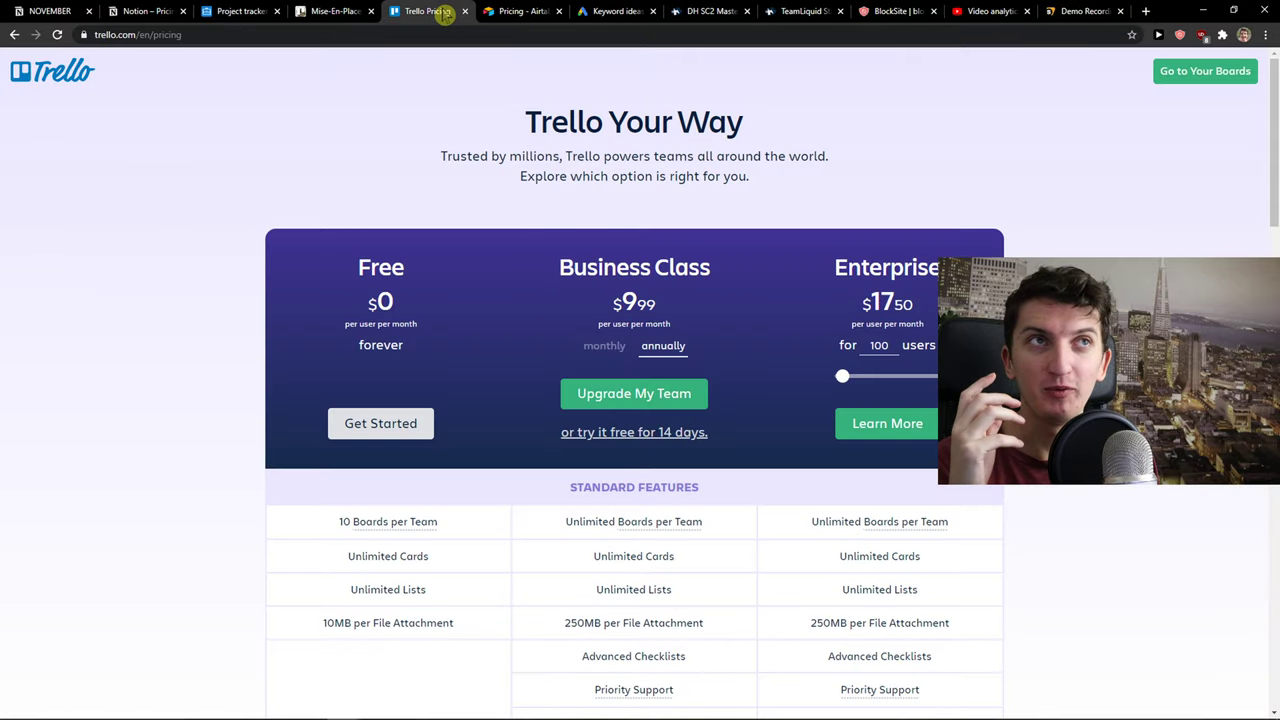
pyautogui.click(350, 11)
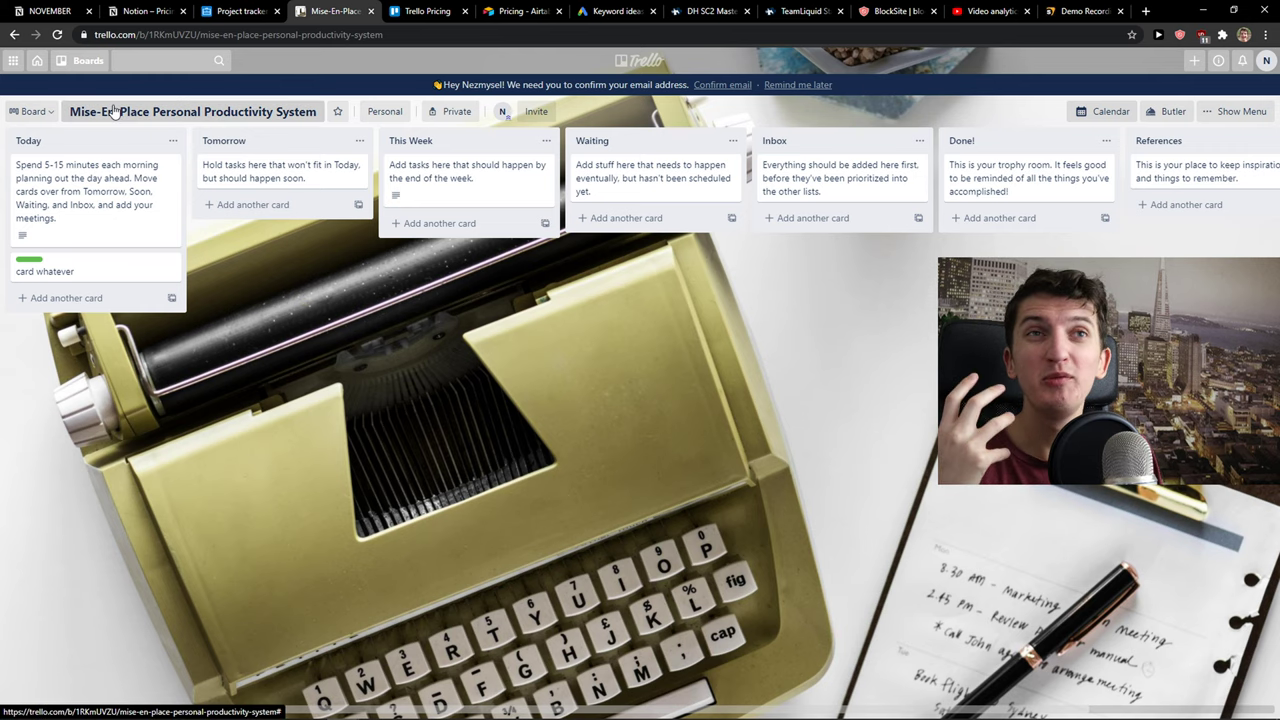
pyautogui.click(13, 61)
pyautogui.click(37, 61)
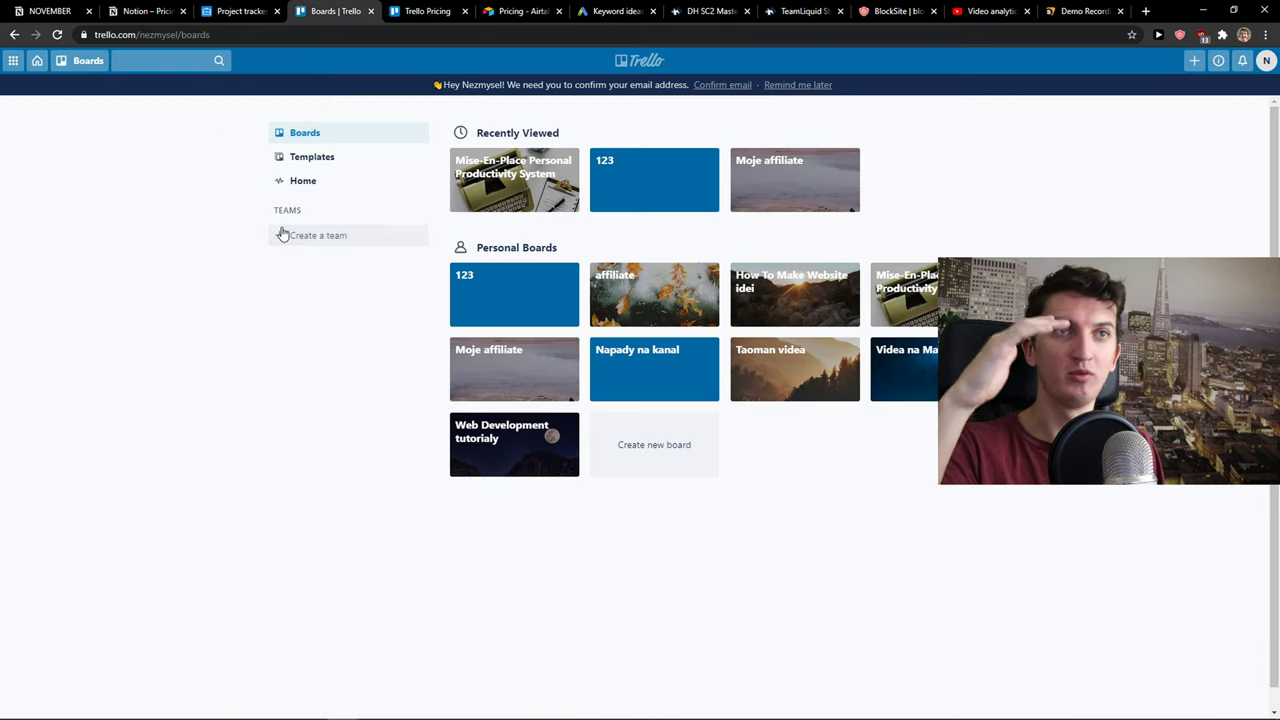
pyautogui.click(305, 235)
pyautogui.click(1016, 108)
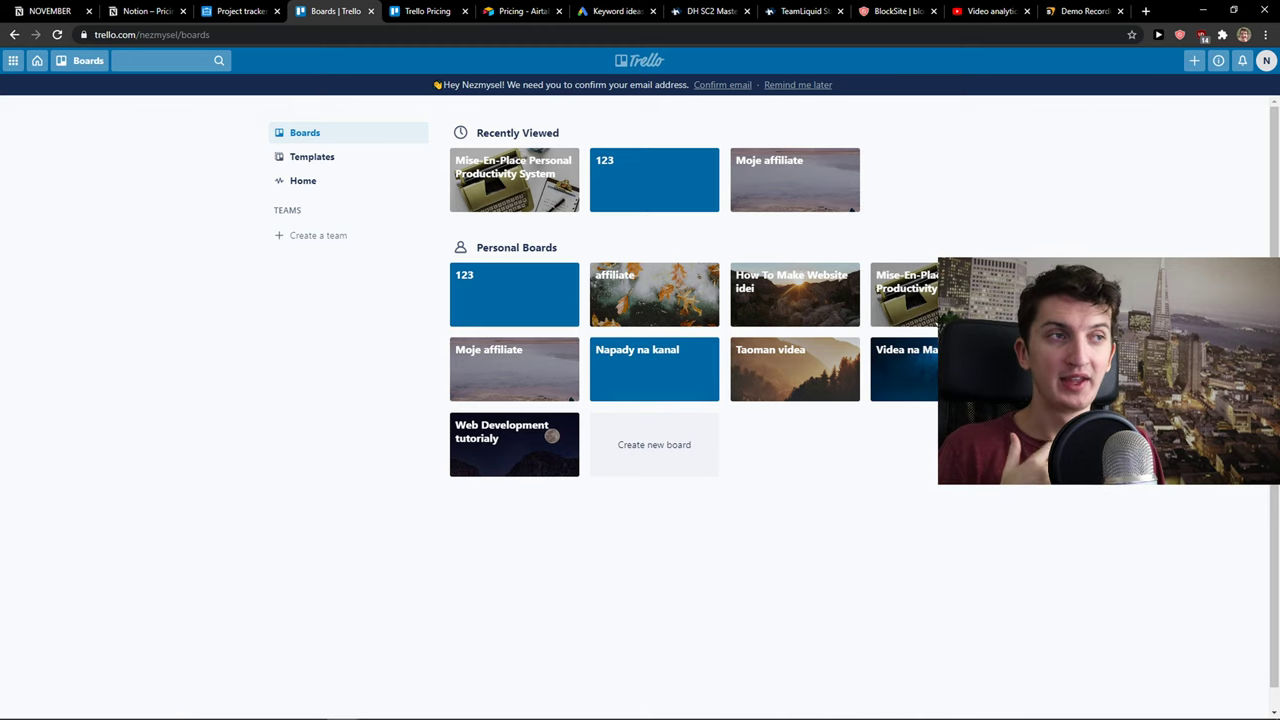
pyautogui.click(900, 295)
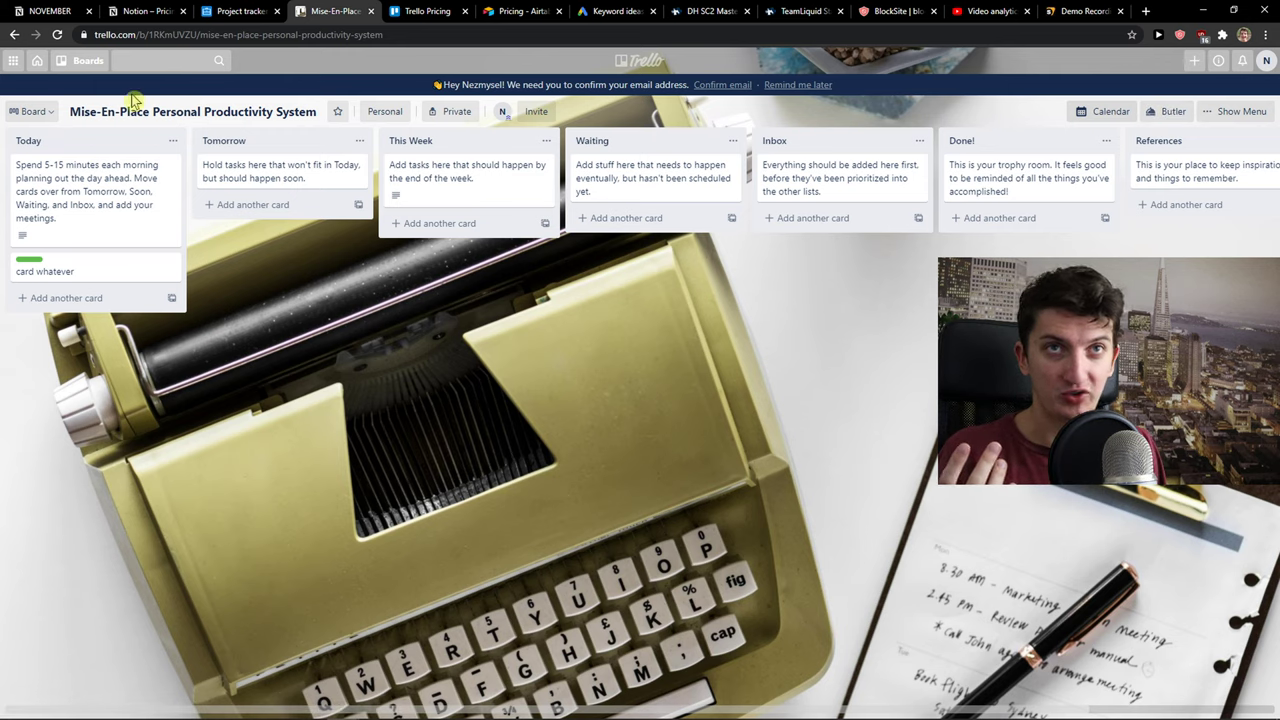
# Step: Add a card titled 159 to the Today list, then open and close its details
pyautogui.click(48, 113)
pyautogui.click(485, 345)
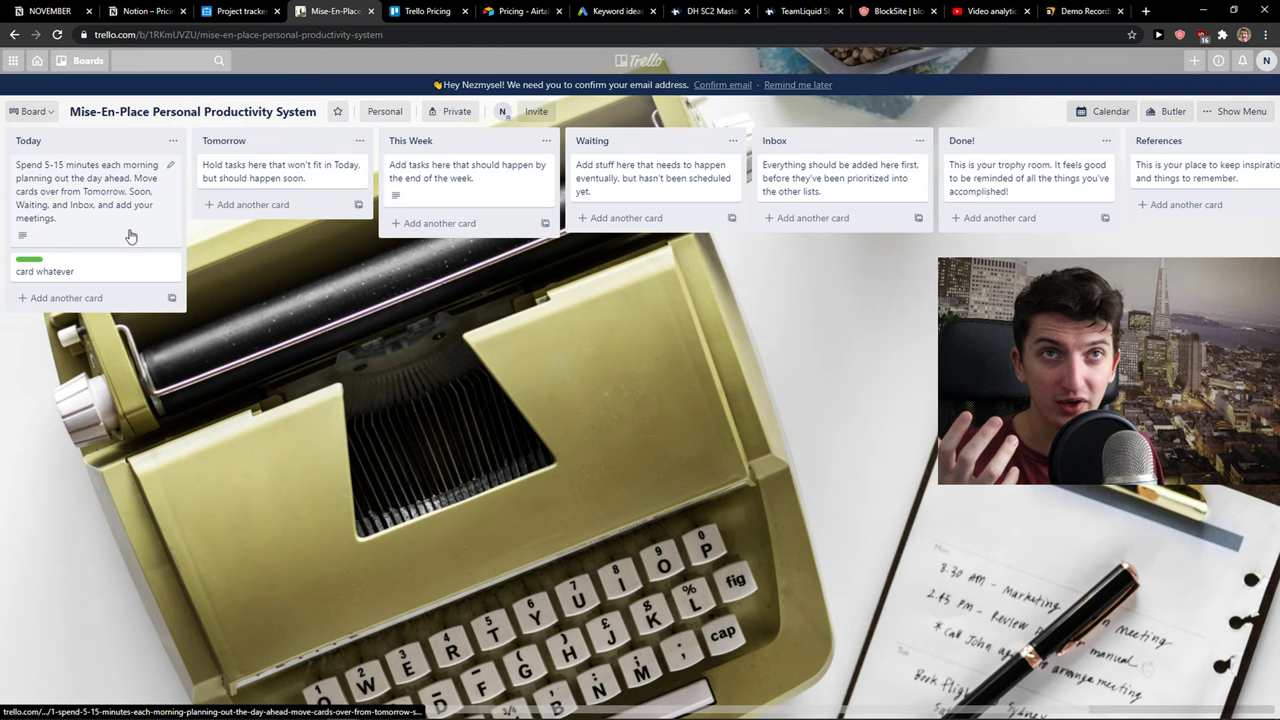
pyautogui.click(91, 296)
pyautogui.moveTo(95, 266)
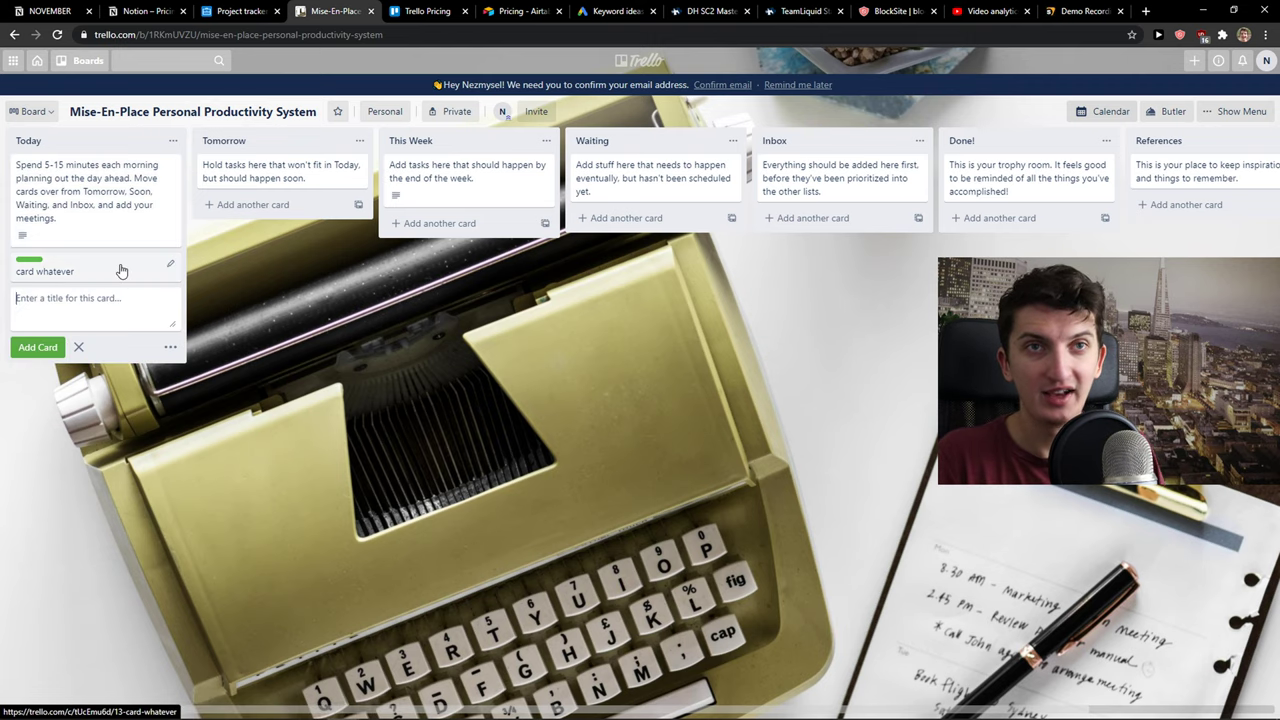
pyautogui.write('159')
pyautogui.press('Return')
pyautogui.click(60, 298)
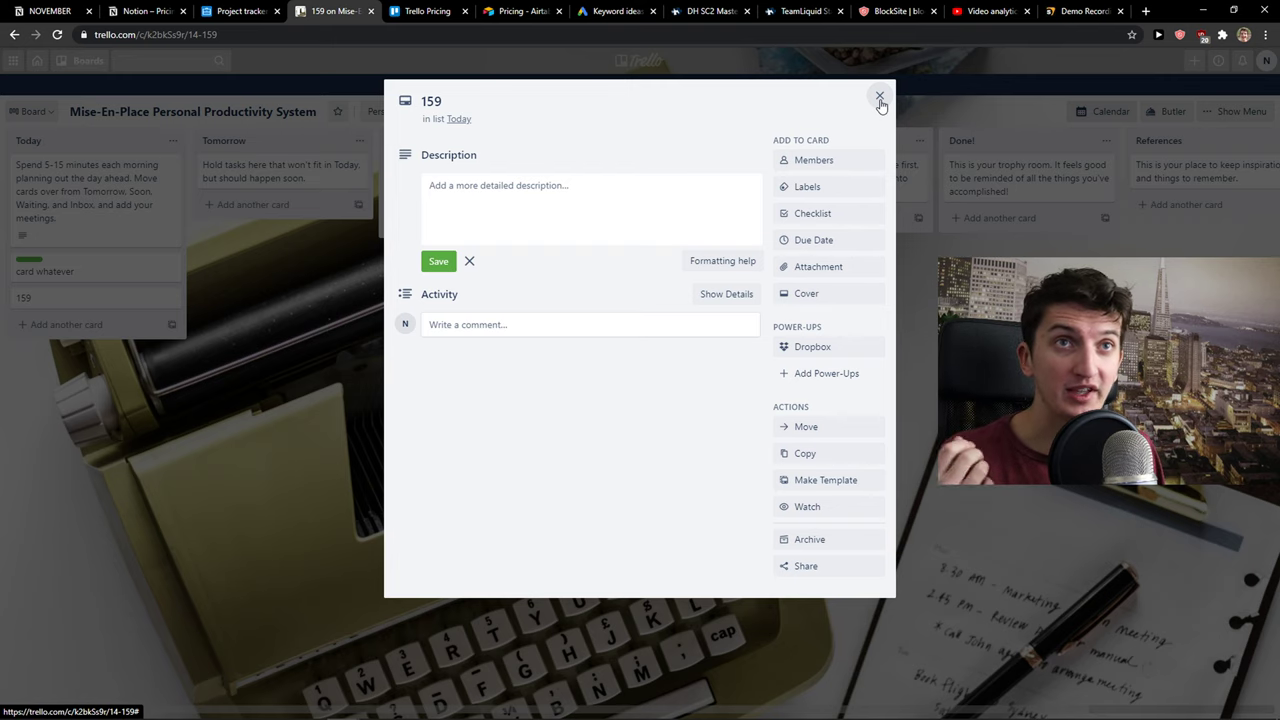
pyautogui.click(880, 98)
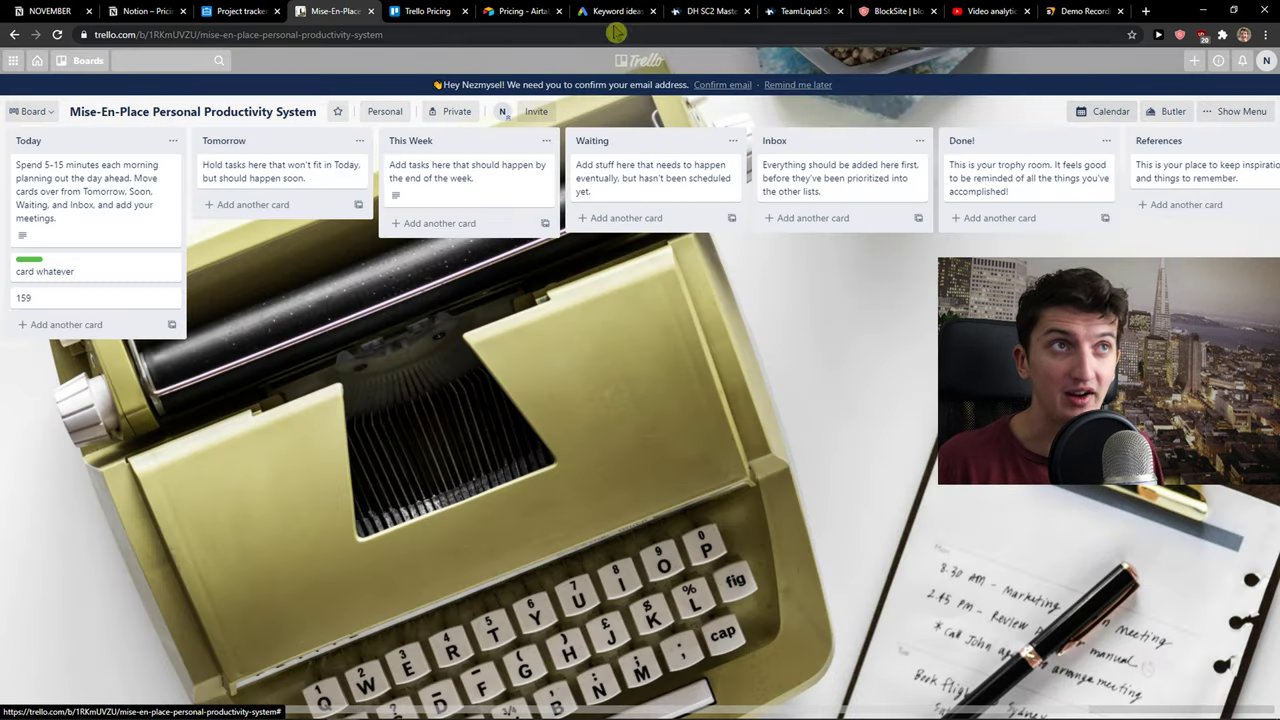
# Step: Glance at Airtable pricing, reorder the Project tracker tab, and go to the Airtable home
pyautogui.click(498, 14)
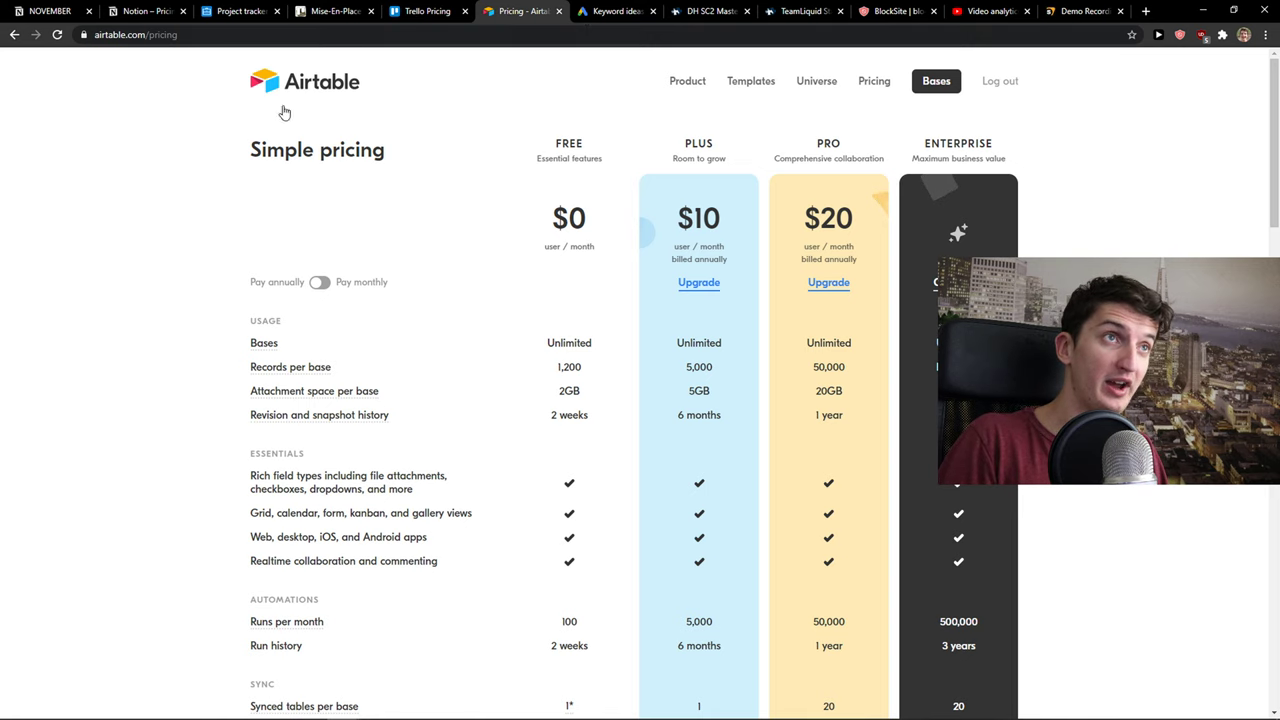
pyautogui.moveTo(240, 11); pyautogui.dragTo(430, 11)
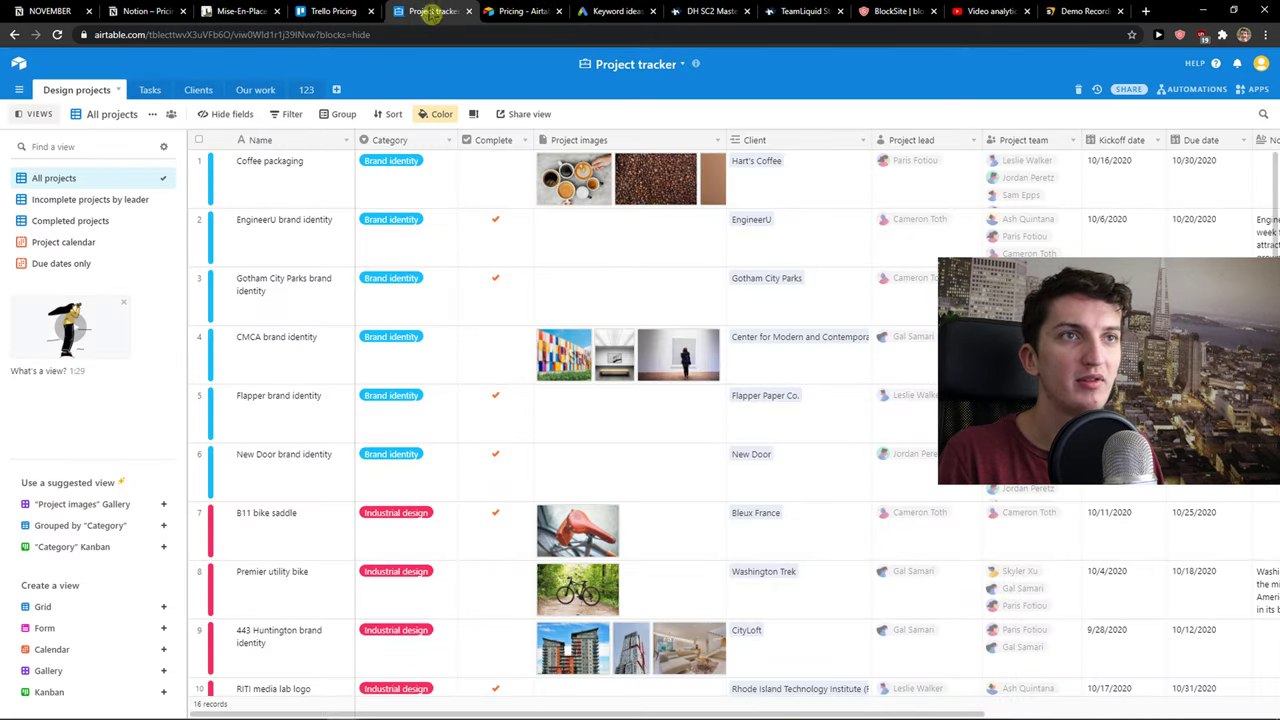
pyautogui.click(18, 63)
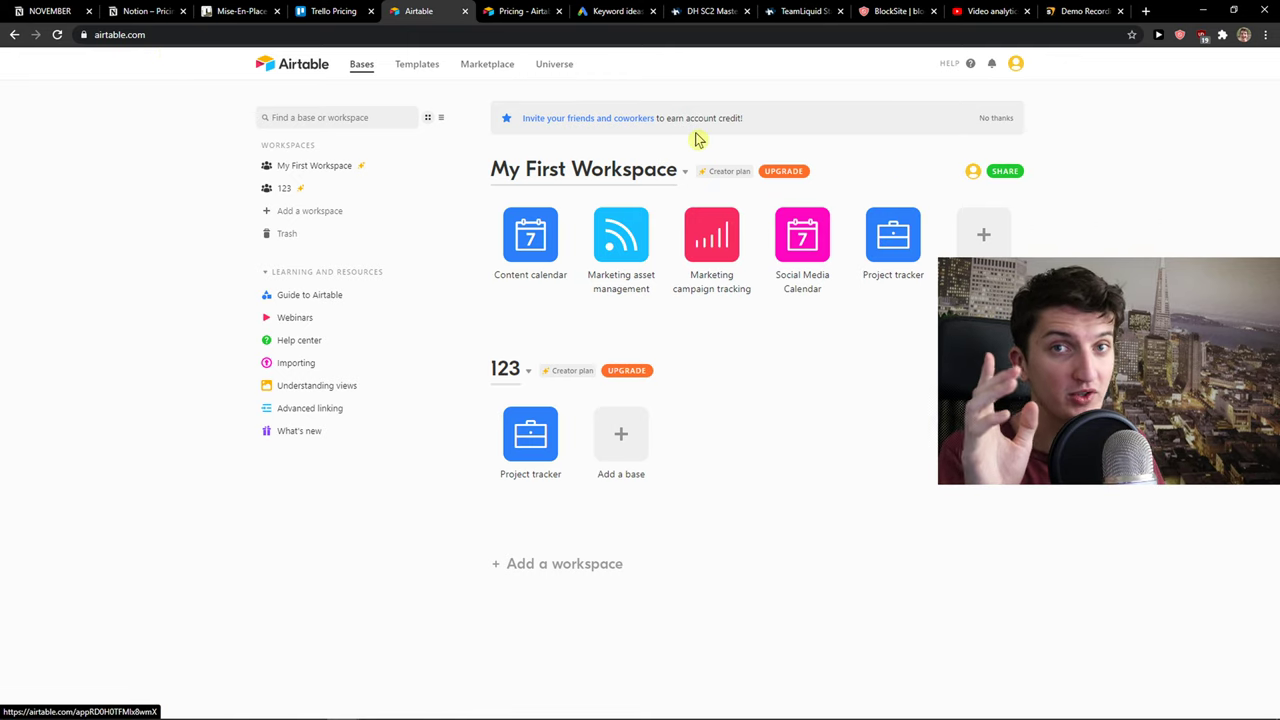
pyautogui.moveTo(530, 435)
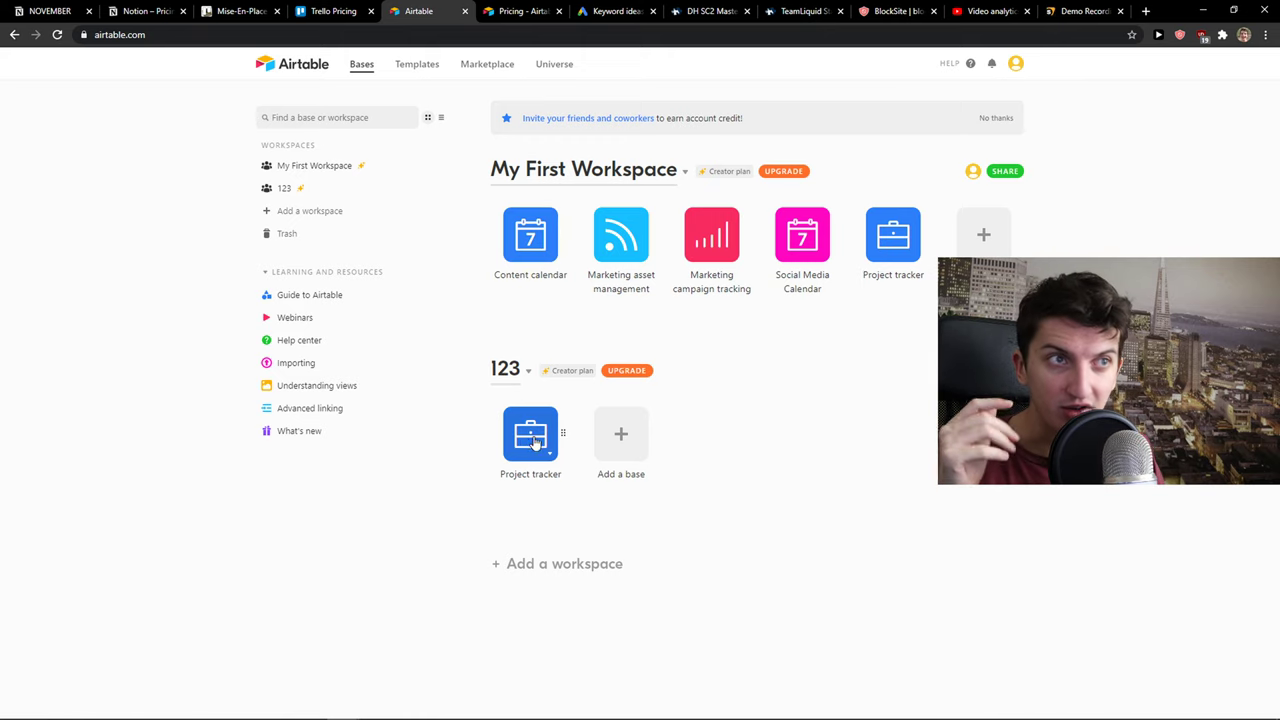
# Step: Open the Project tracker base and tour its Tasks and Clients tables, ending on Design projects
pyautogui.click(533, 440)
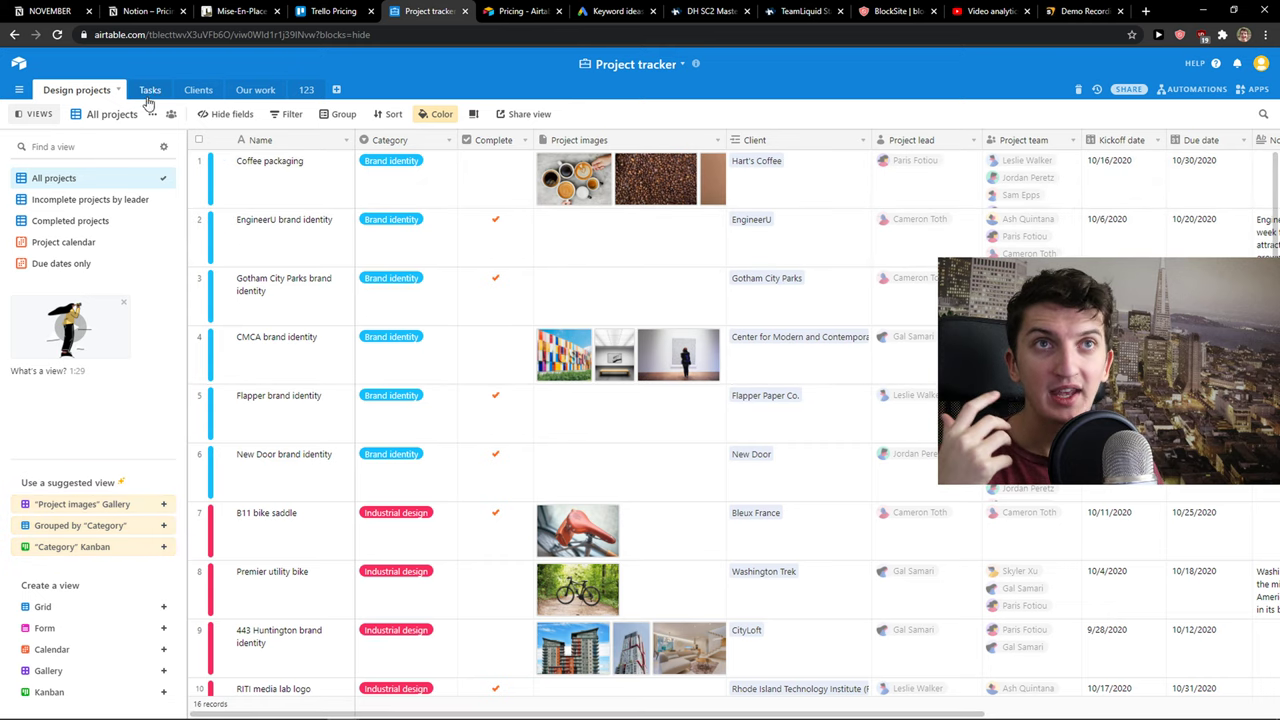
pyautogui.click(336, 90)
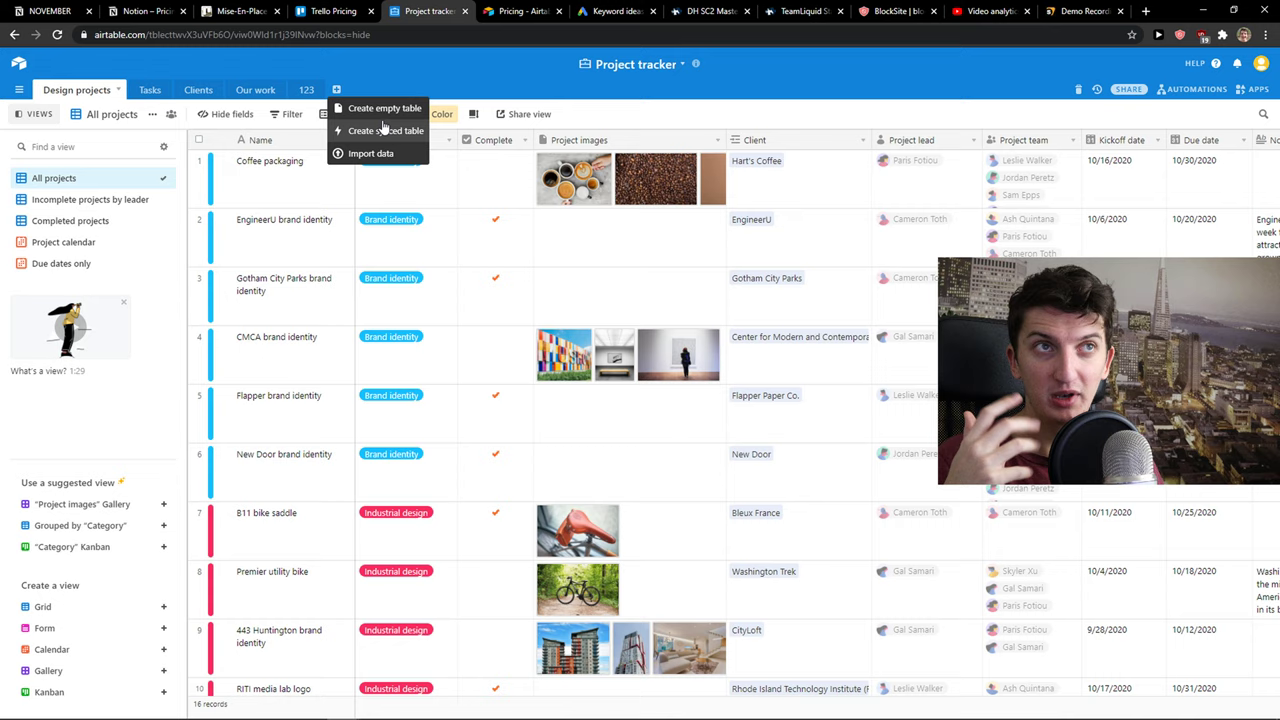
pyautogui.click(147, 90)
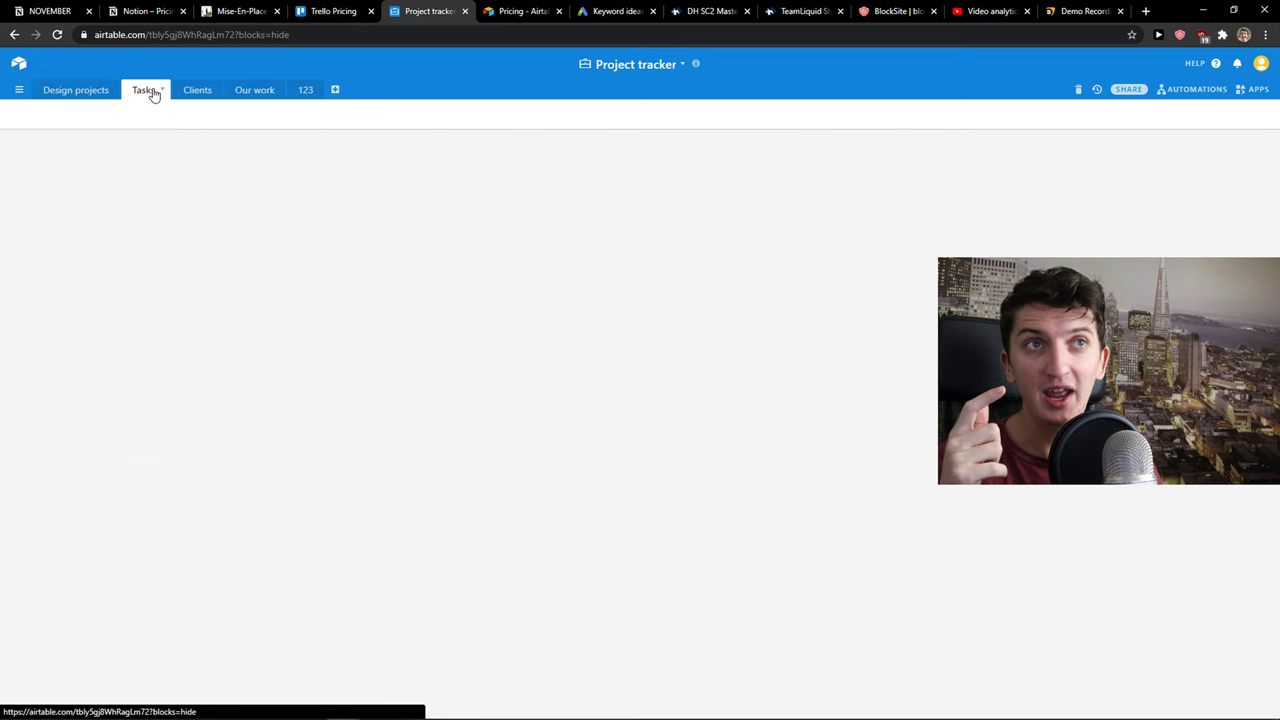
pyautogui.click(72, 182)
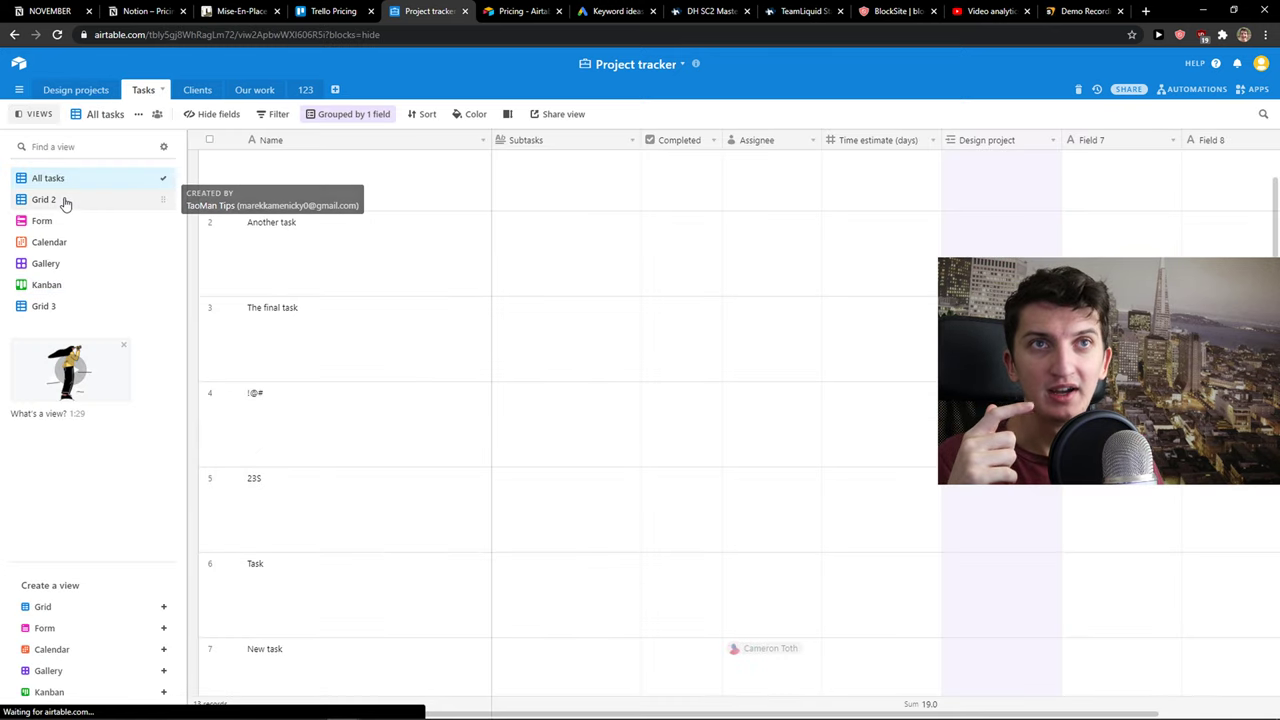
pyautogui.click(65, 202)
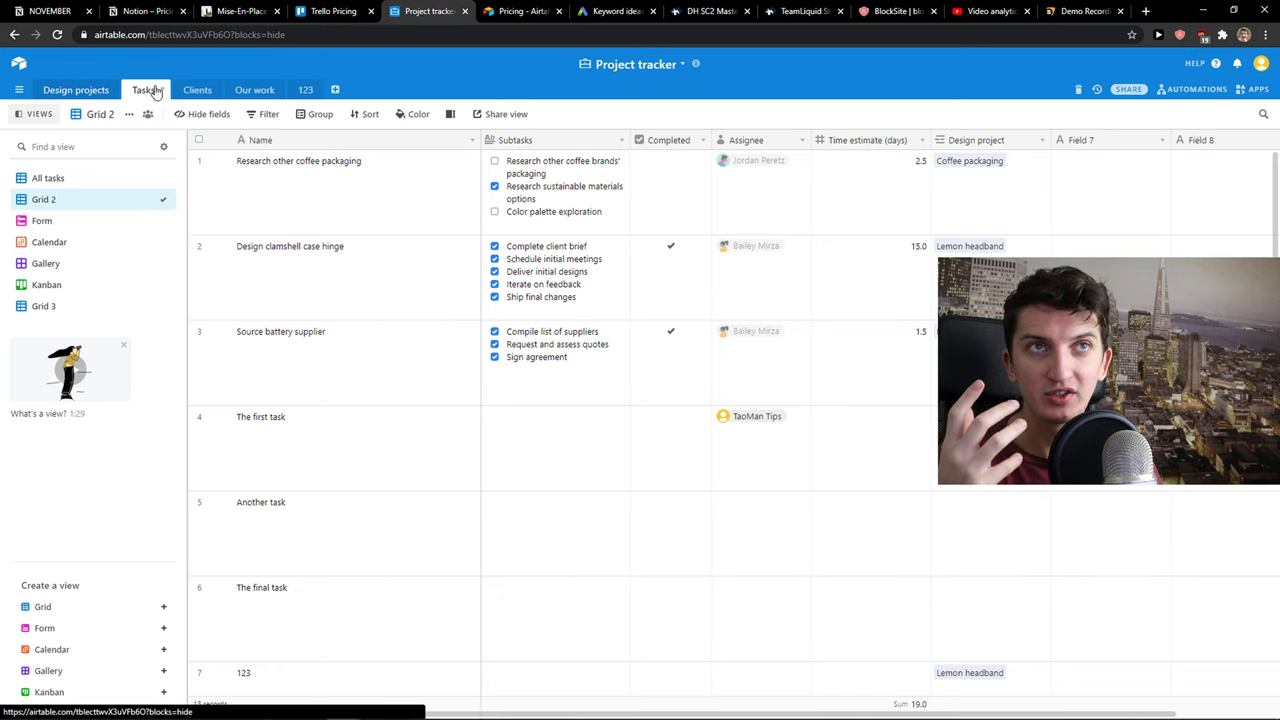
pyautogui.click(196, 90)
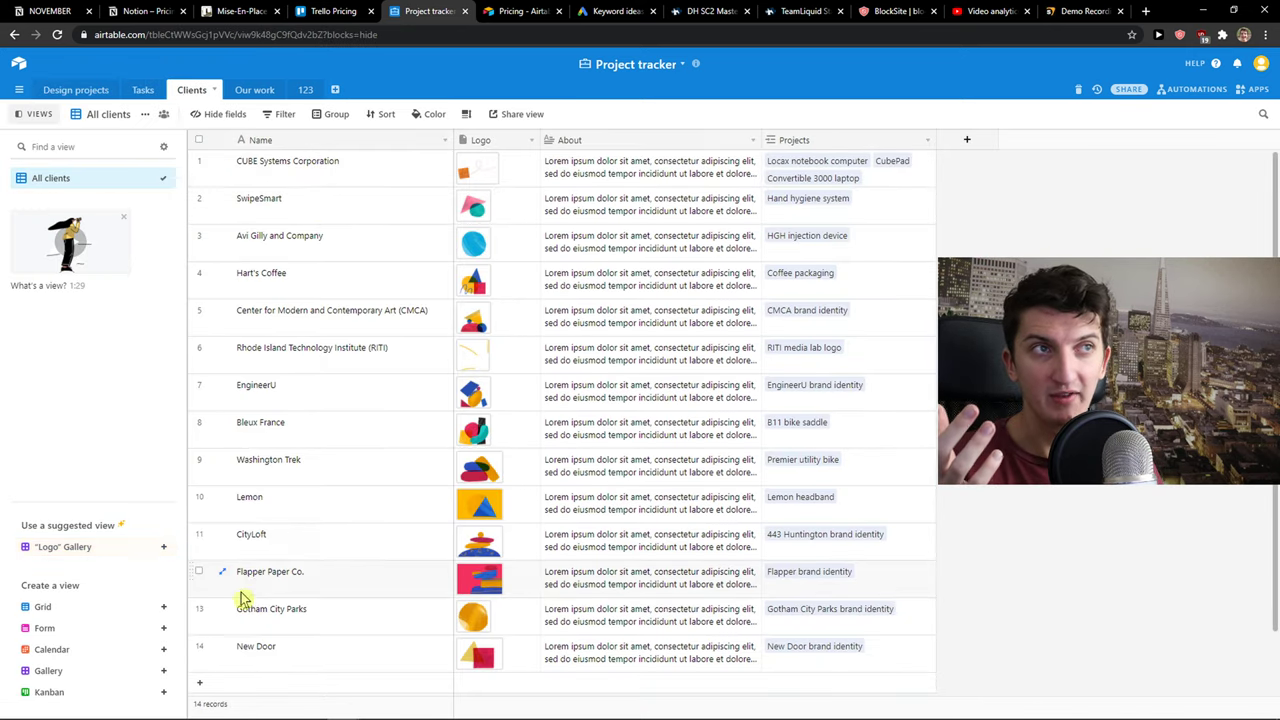
pyautogui.click(143, 91)
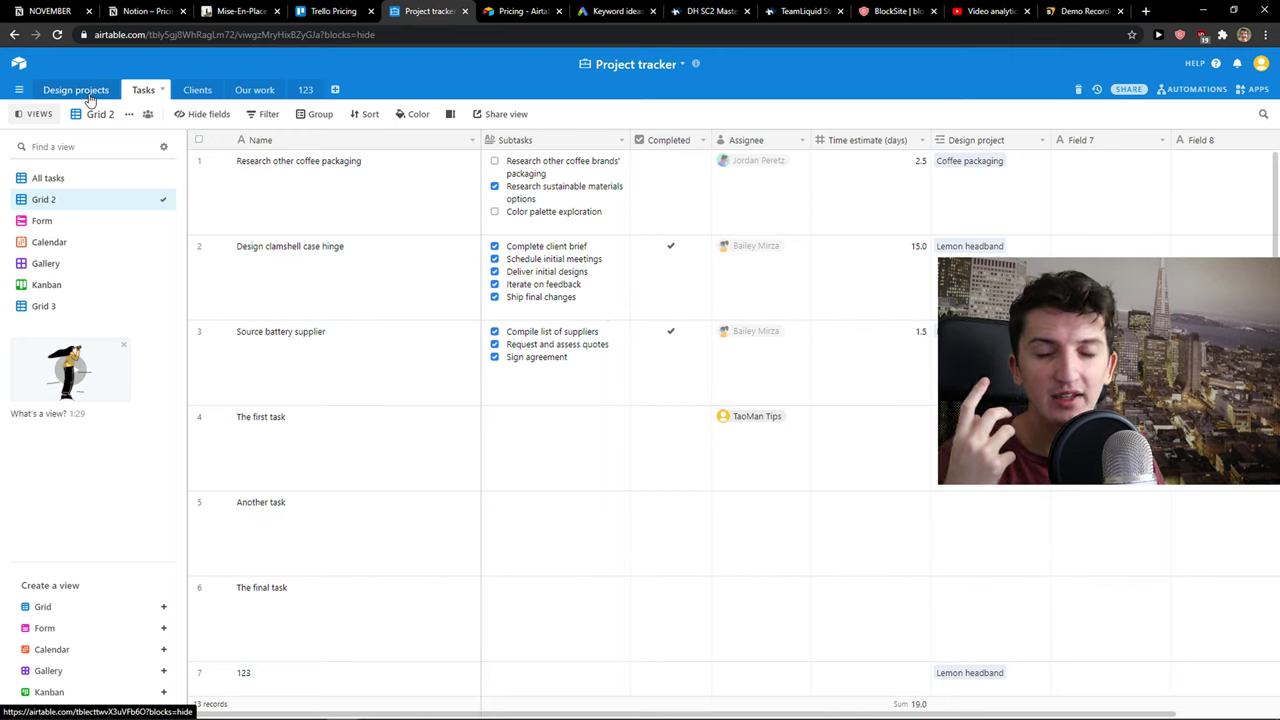
pyautogui.click(89, 97)
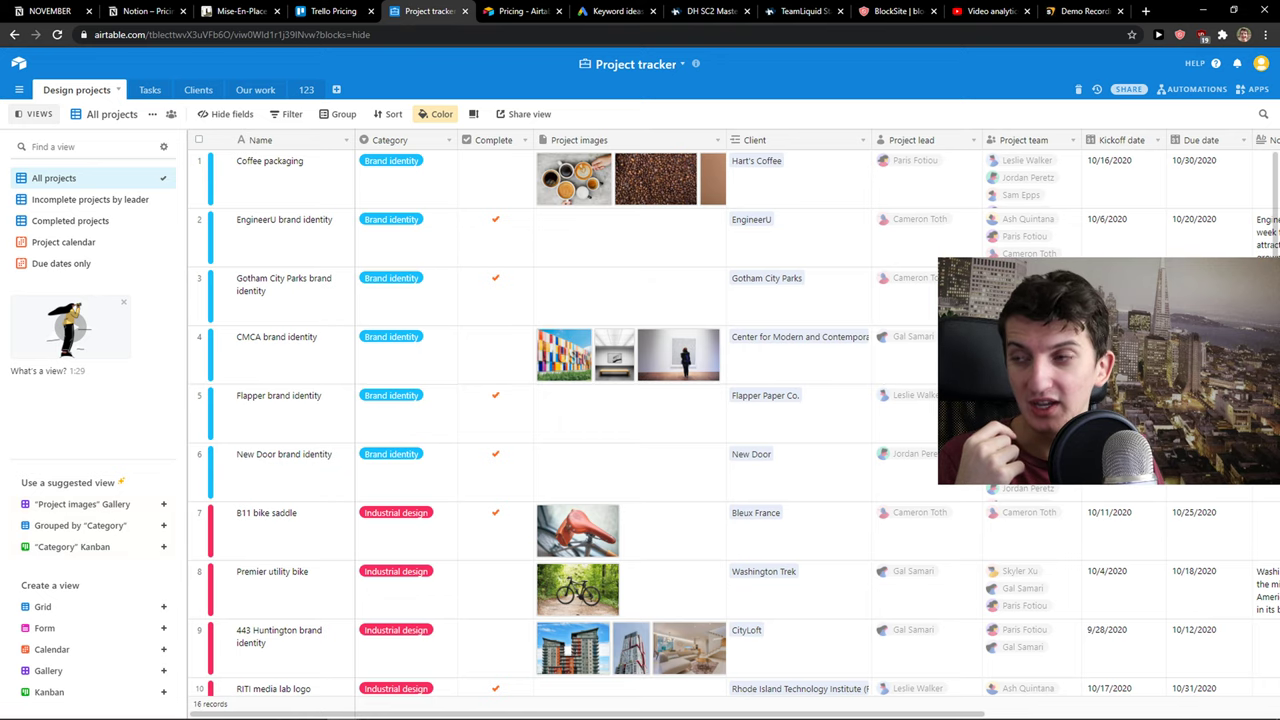
# Step: Close the Notepad notes window without saving, leaving Airtable's Design projects table in view
pyautogui.hotkey('alt', 'Tab')
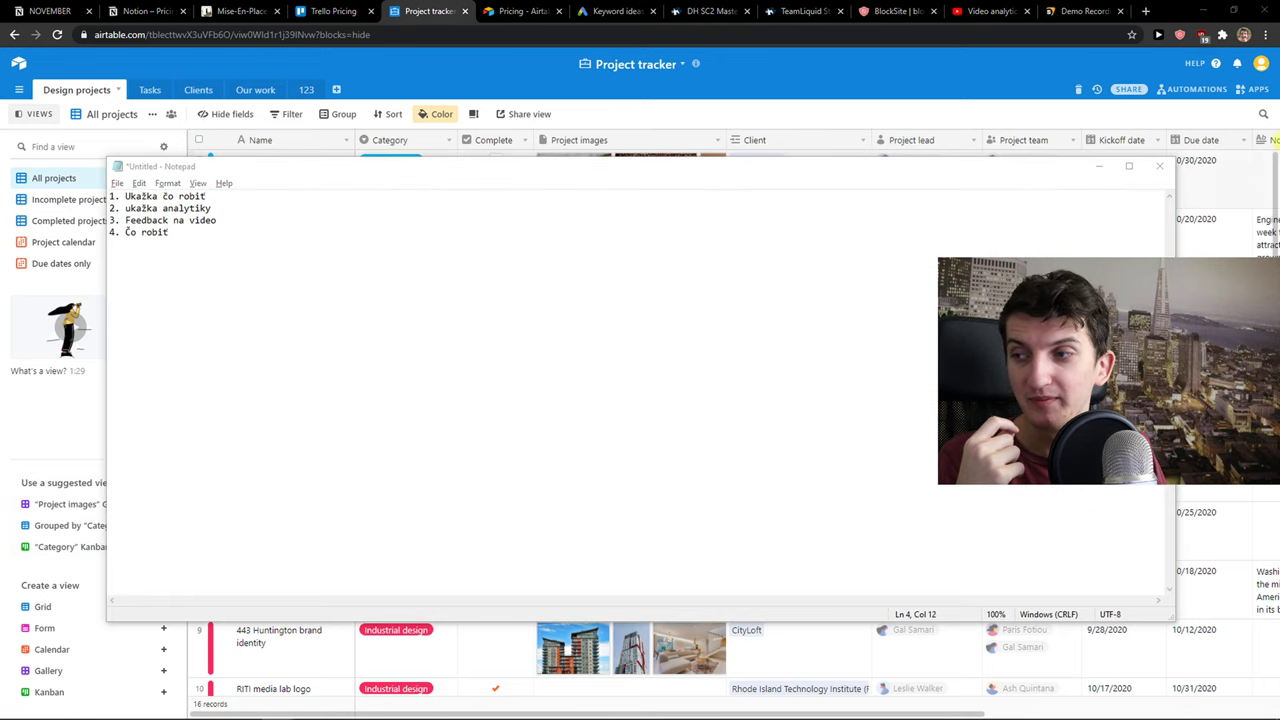
pyautogui.click(1166, 167)
pyautogui.click(658, 366)
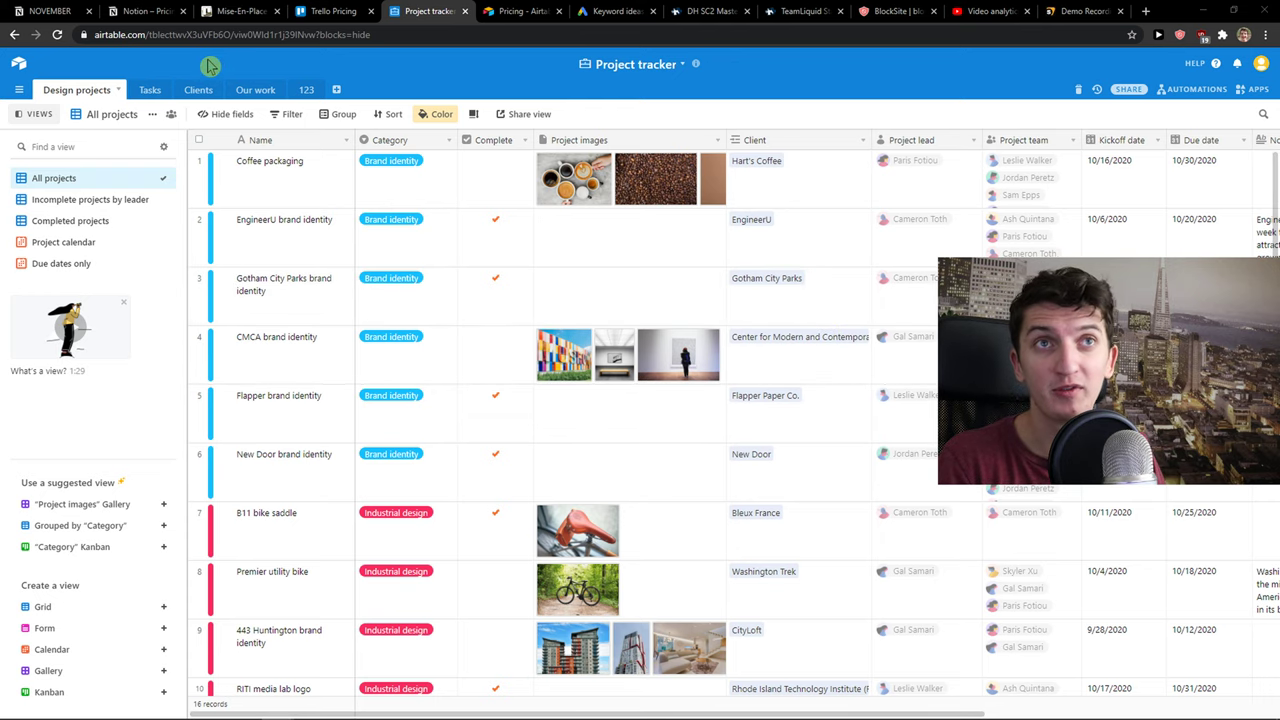
# Step: Expand The first task record from the Tasks table
pyautogui.click(148, 90)
pyautogui.click(268, 420)
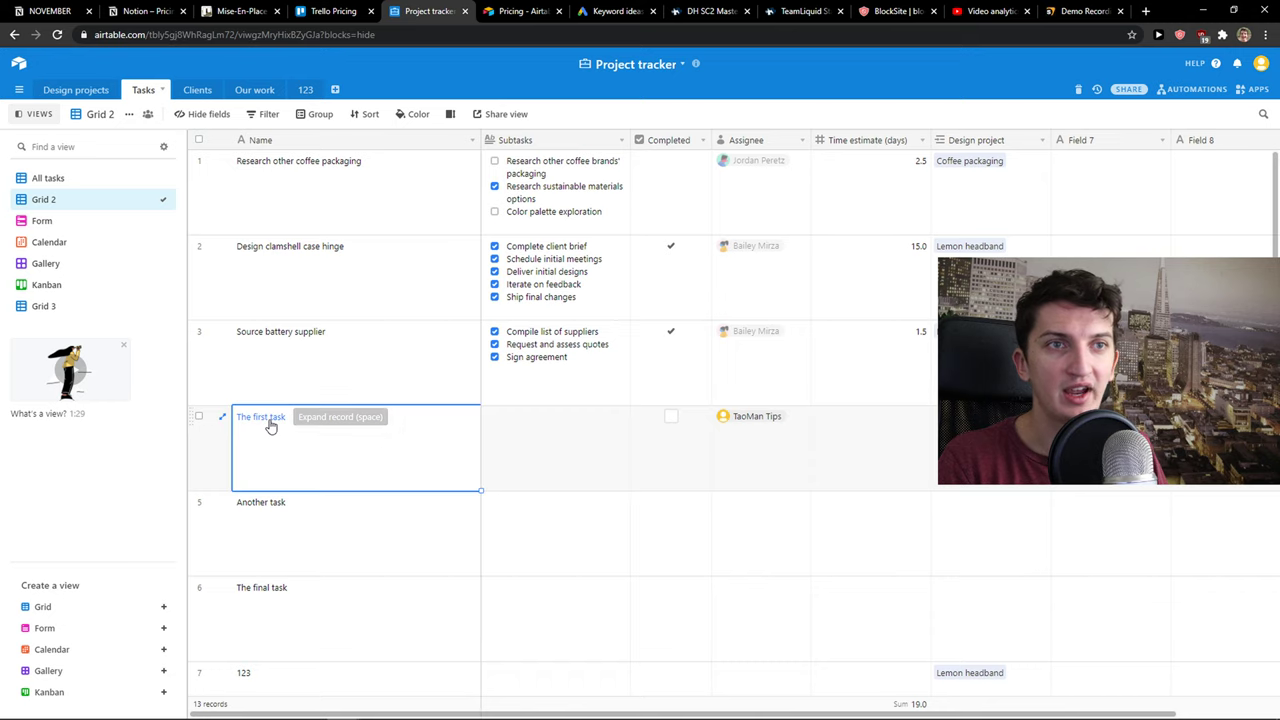
pyautogui.click(264, 420)
# Step: Enter 'subtask' in its Subtasks field and close the expanded record
pyautogui.click(226, 426)
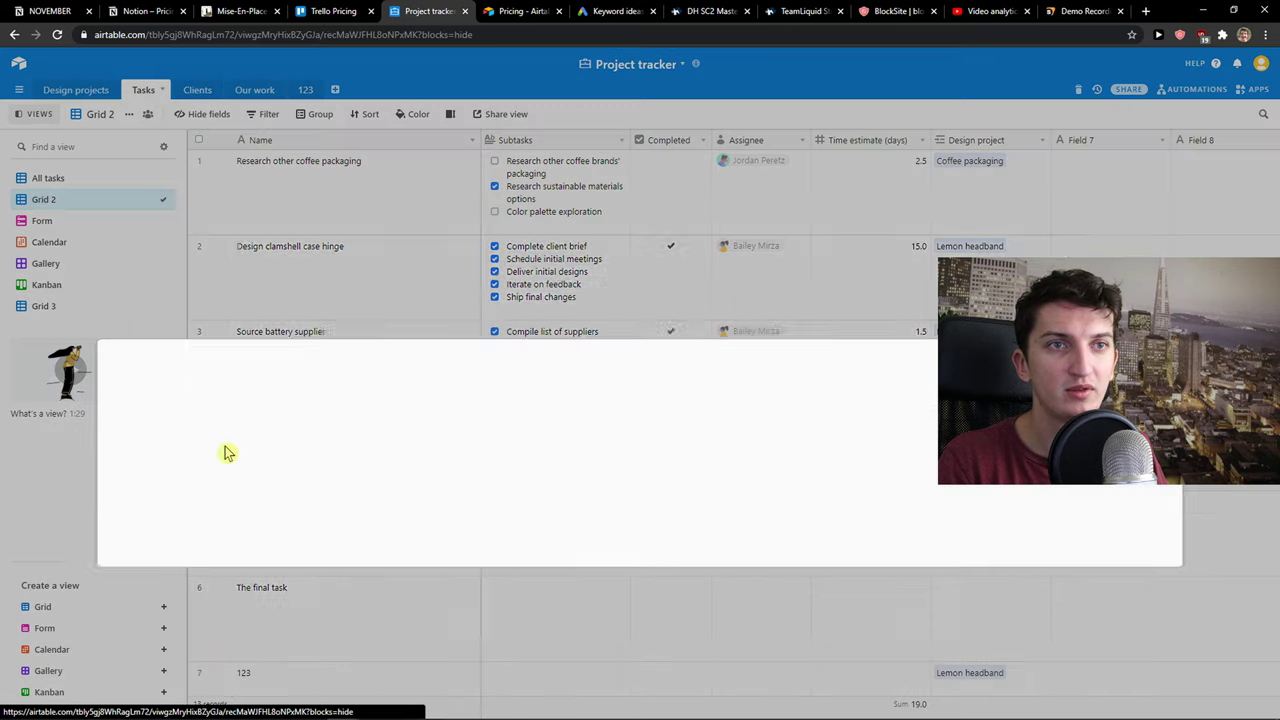
pyautogui.click(493, 300)
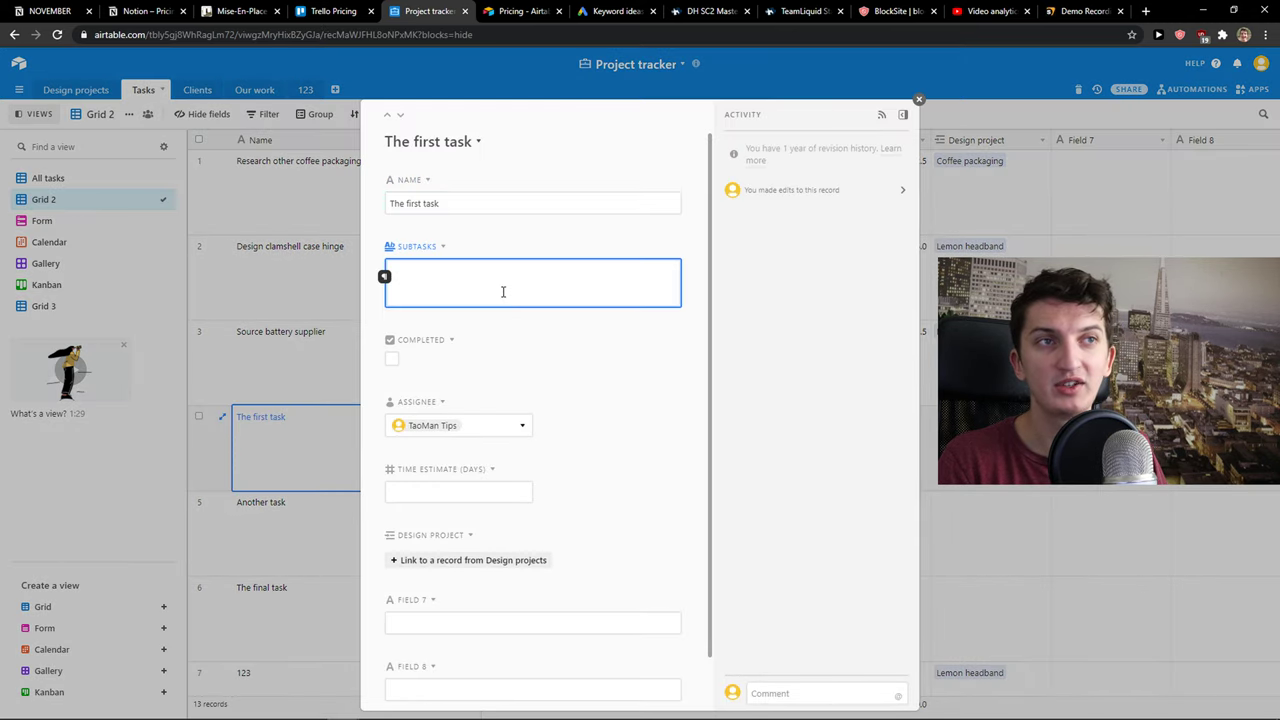
pyautogui.write('subtask')
pyautogui.press('Return')
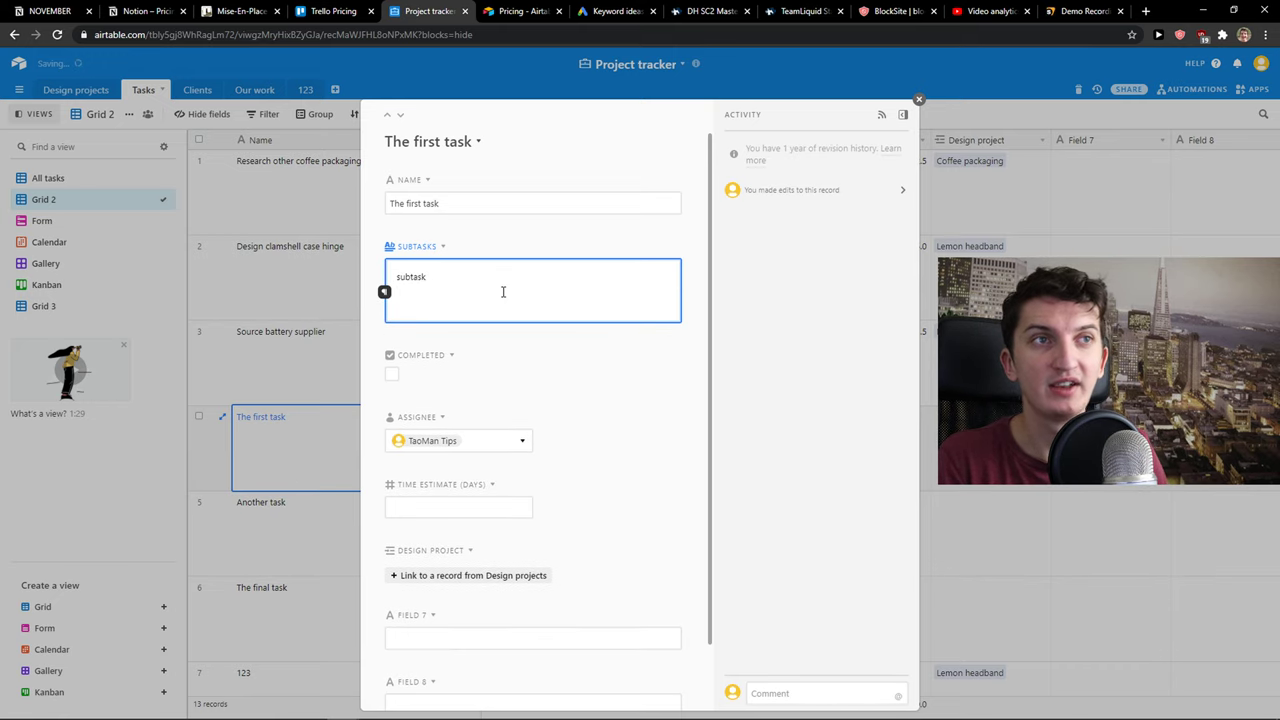
pyautogui.press('Tab')
pyautogui.scroll(-2, 611, 343)
pyautogui.click(437, 204)
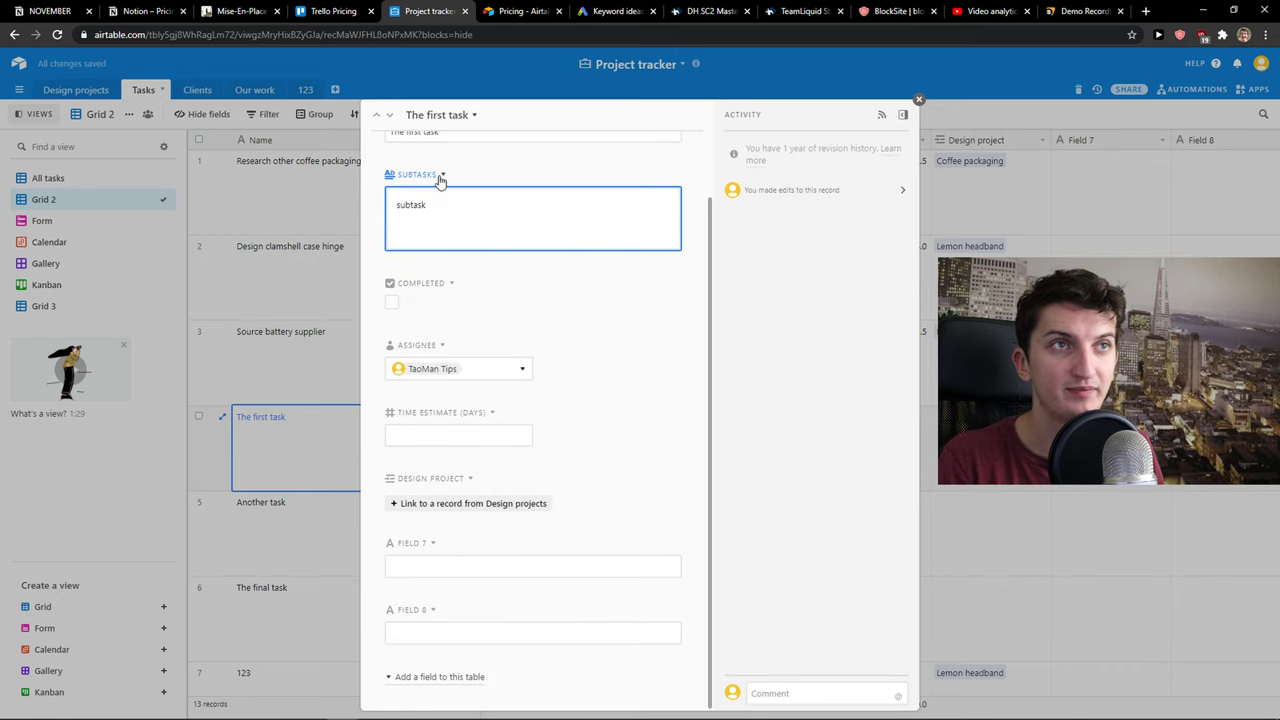
pyautogui.click(441, 176)
pyautogui.click(557, 383)
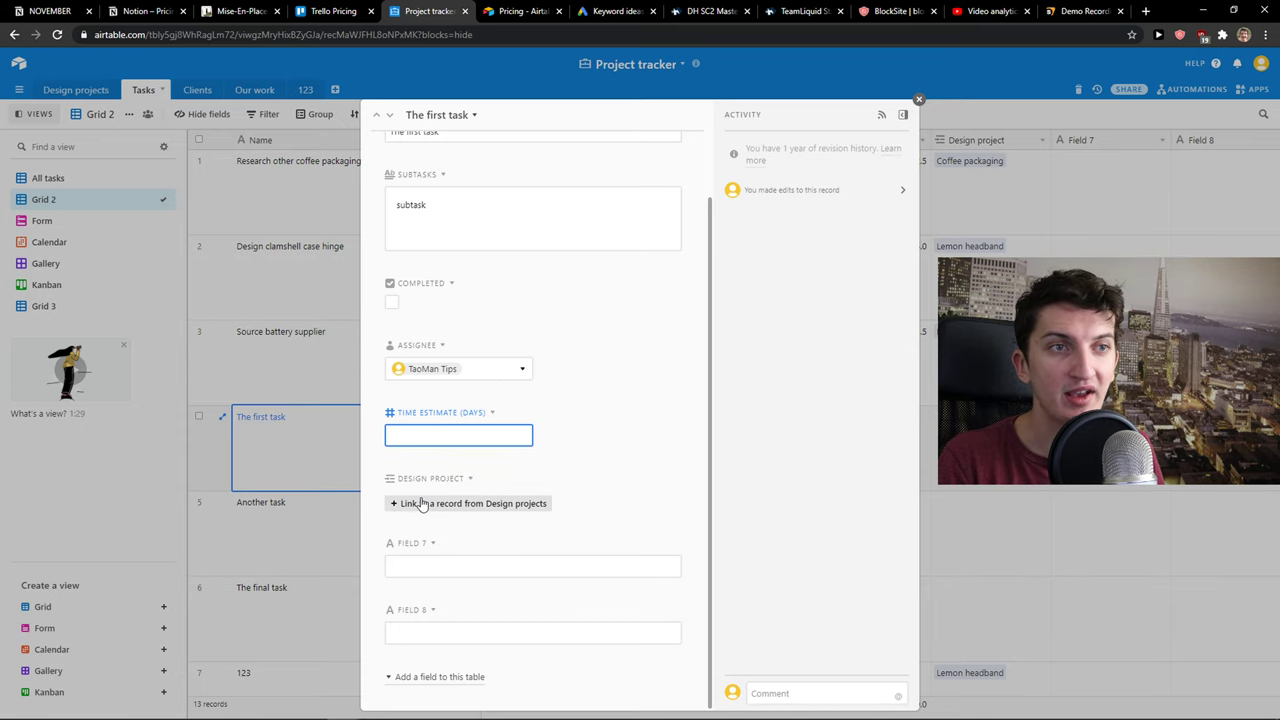
pyautogui.click(1127, 520)
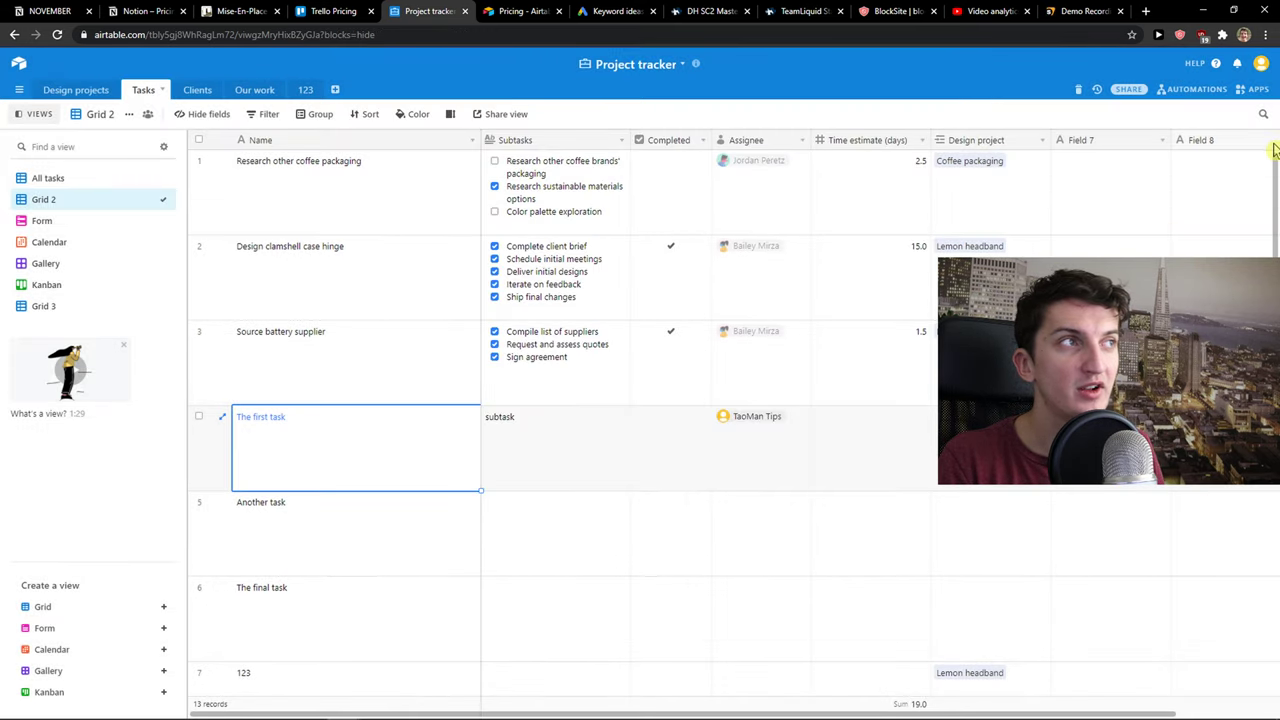
# Step: In the All tasks view, start a new field and scroll through the field type list
pyautogui.click(55, 178)
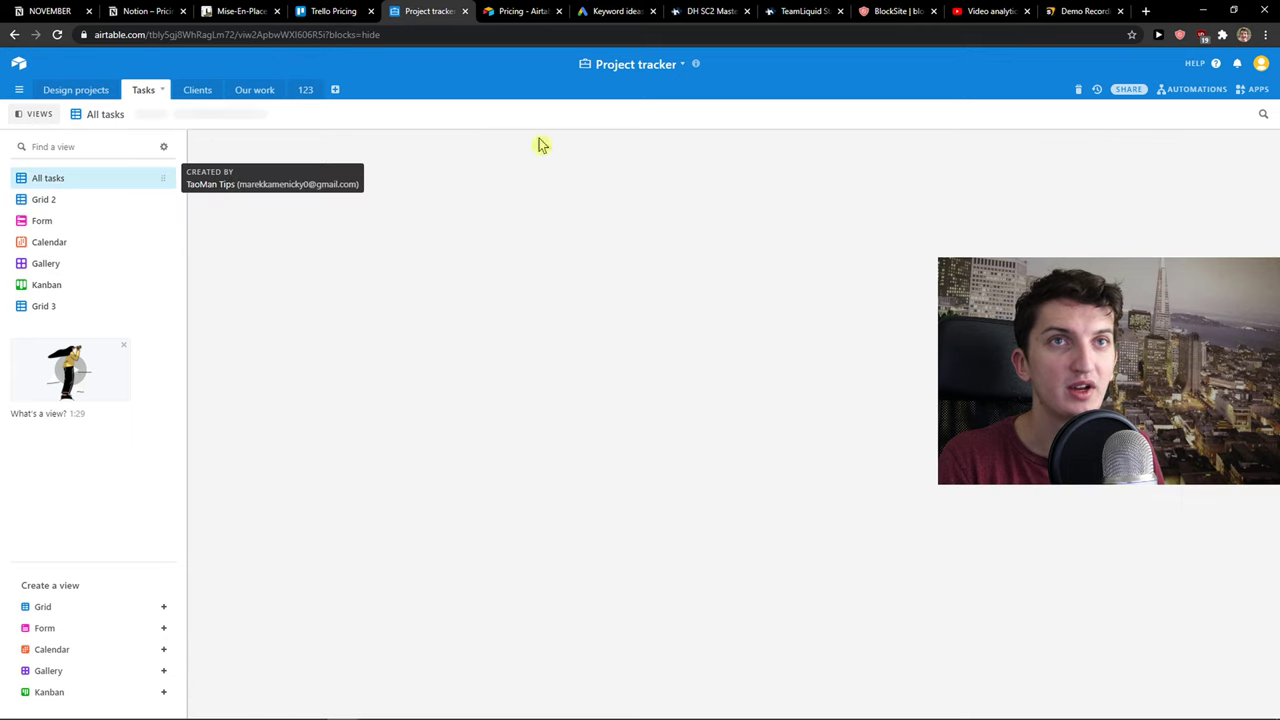
pyautogui.click(1262, 141)
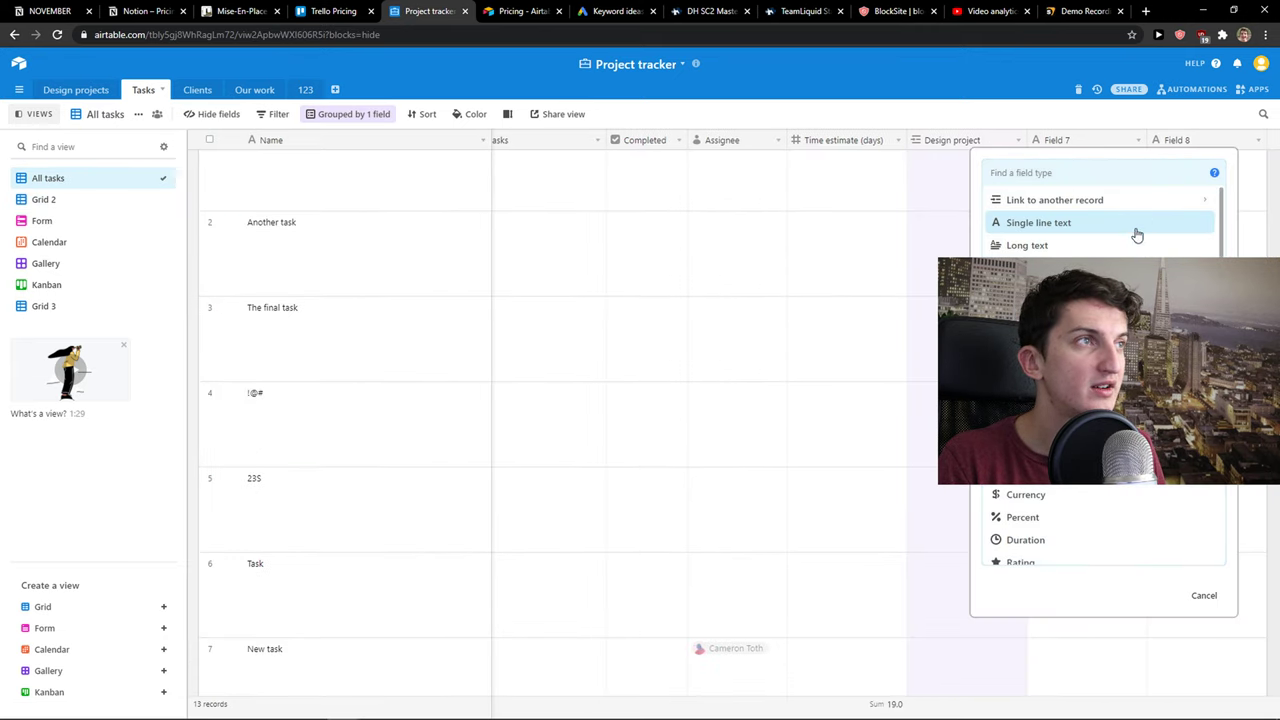
pyautogui.scroll(-2, 1137, 234)
pyautogui.scroll(-2, 1137, 234)
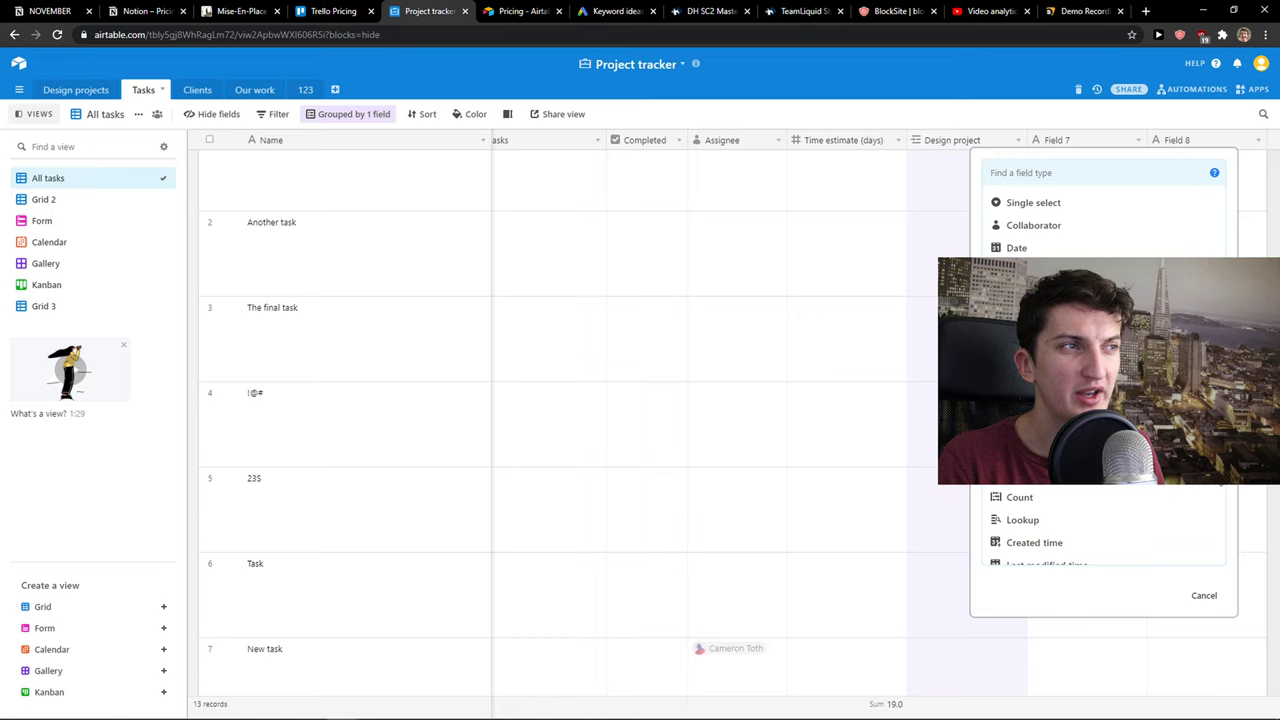
pyautogui.scroll(-3, 1100, 370)
pyautogui.scroll(-1, 1100, 370)
pyautogui.scroll(-1, 1100, 370)
pyautogui.scroll(5, 1100, 370)
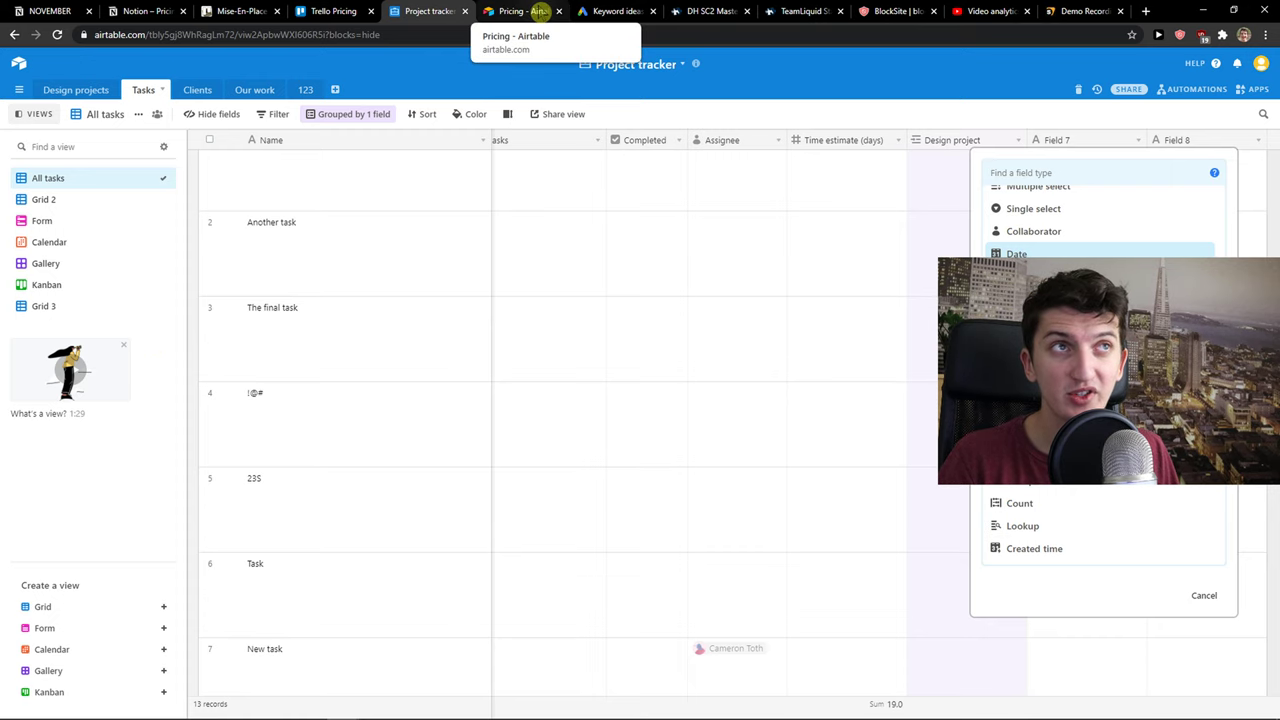
# Step: Move the Airtable Pricing tab beside Trello Pricing and scroll through Trello's plans
pyautogui.moveTo(536, 11); pyautogui.dragTo(296, 10)
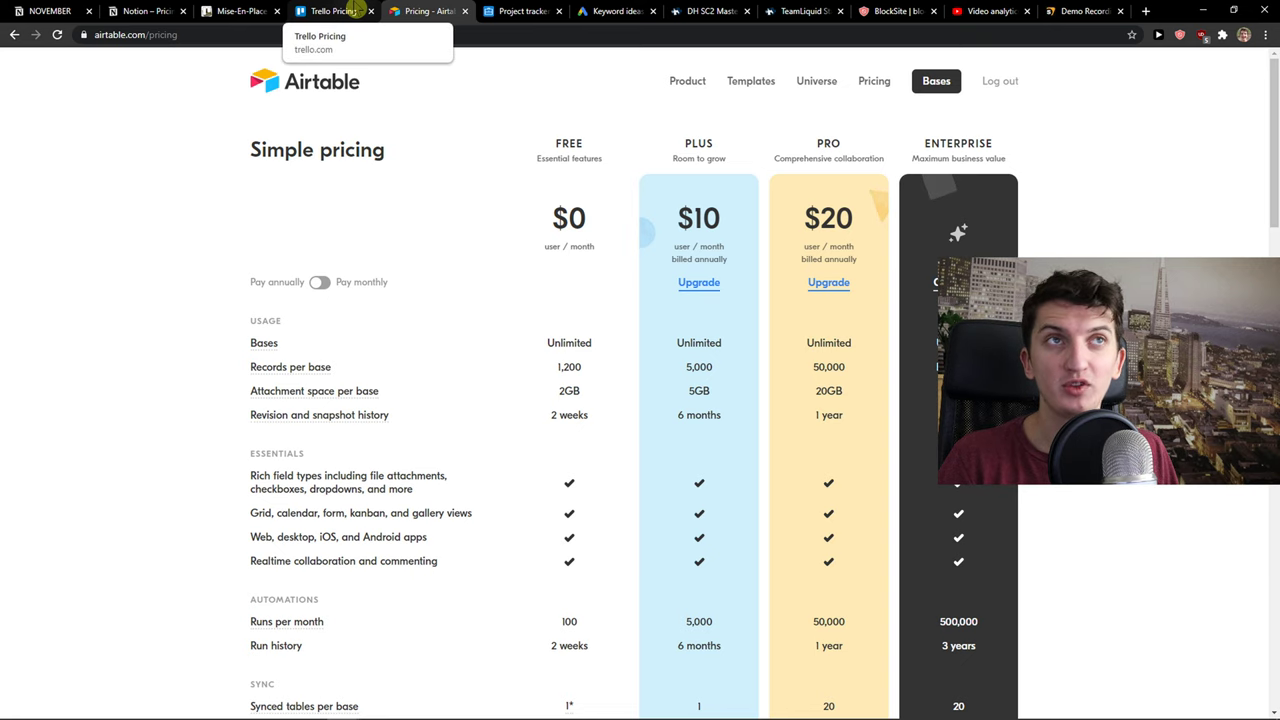
pyautogui.click(357, 9)
pyautogui.scroll(-1, 339, 220)
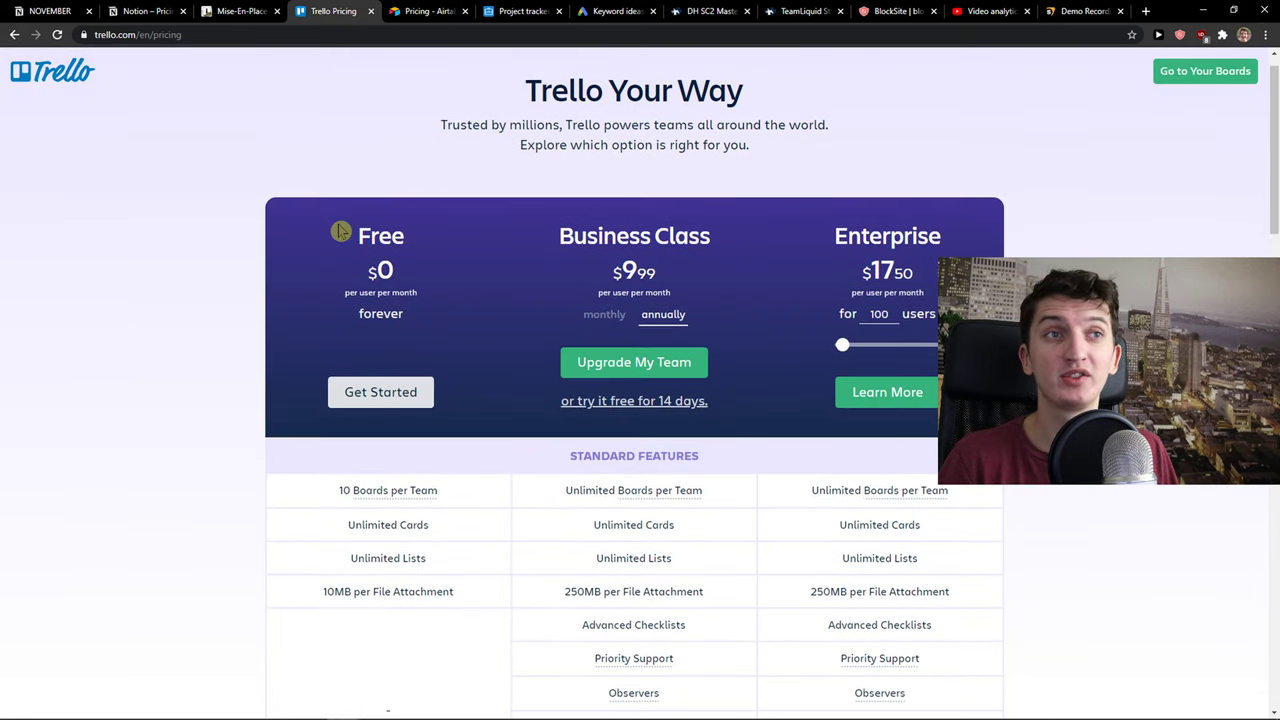
pyautogui.click(395, 10)
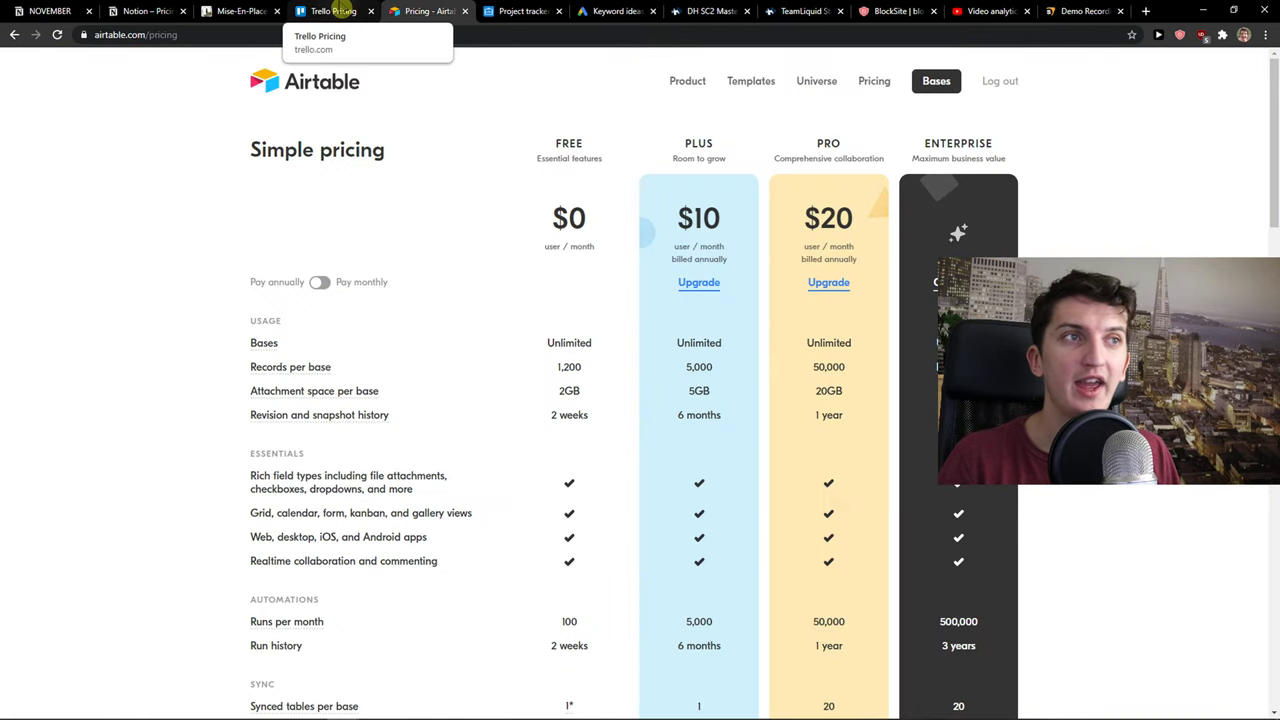
# Step: Flip repeatedly between the Trello and Airtable pricing pages, finishing on Trello's tiers
pyautogui.click(338, 9)
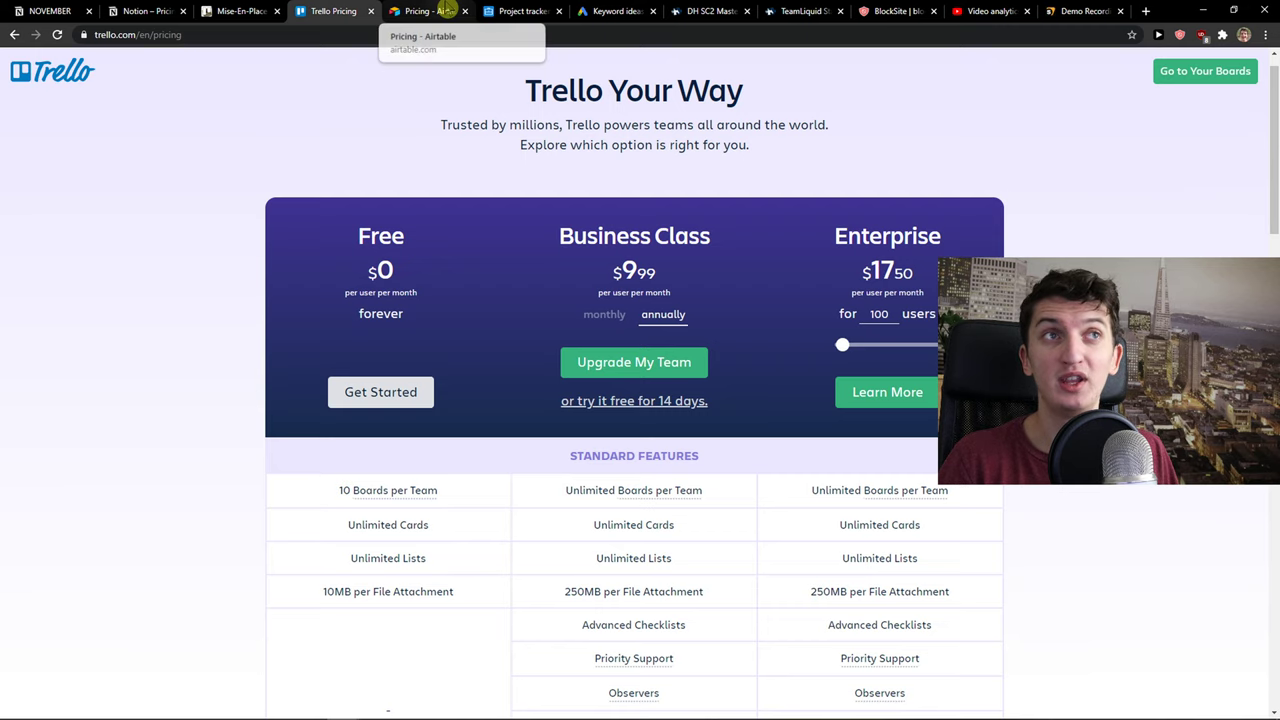
pyautogui.click(446, 10)
pyautogui.click(328, 10)
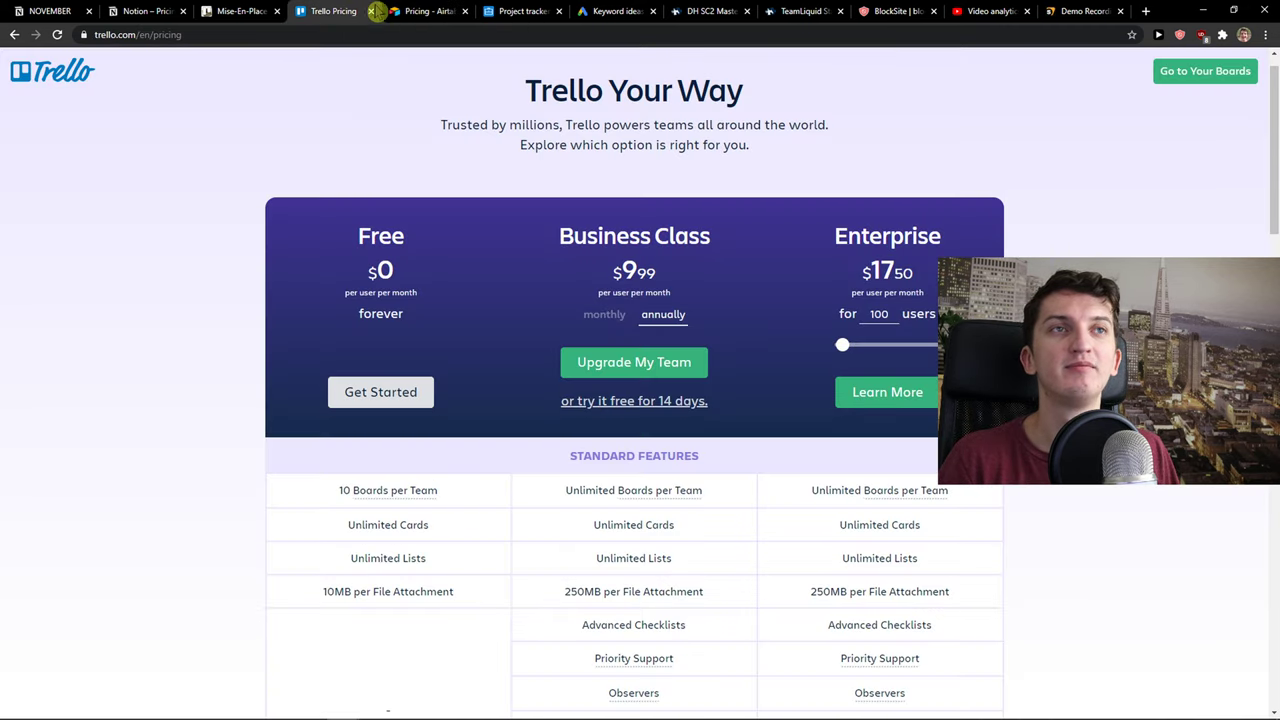
pyautogui.click(418, 10)
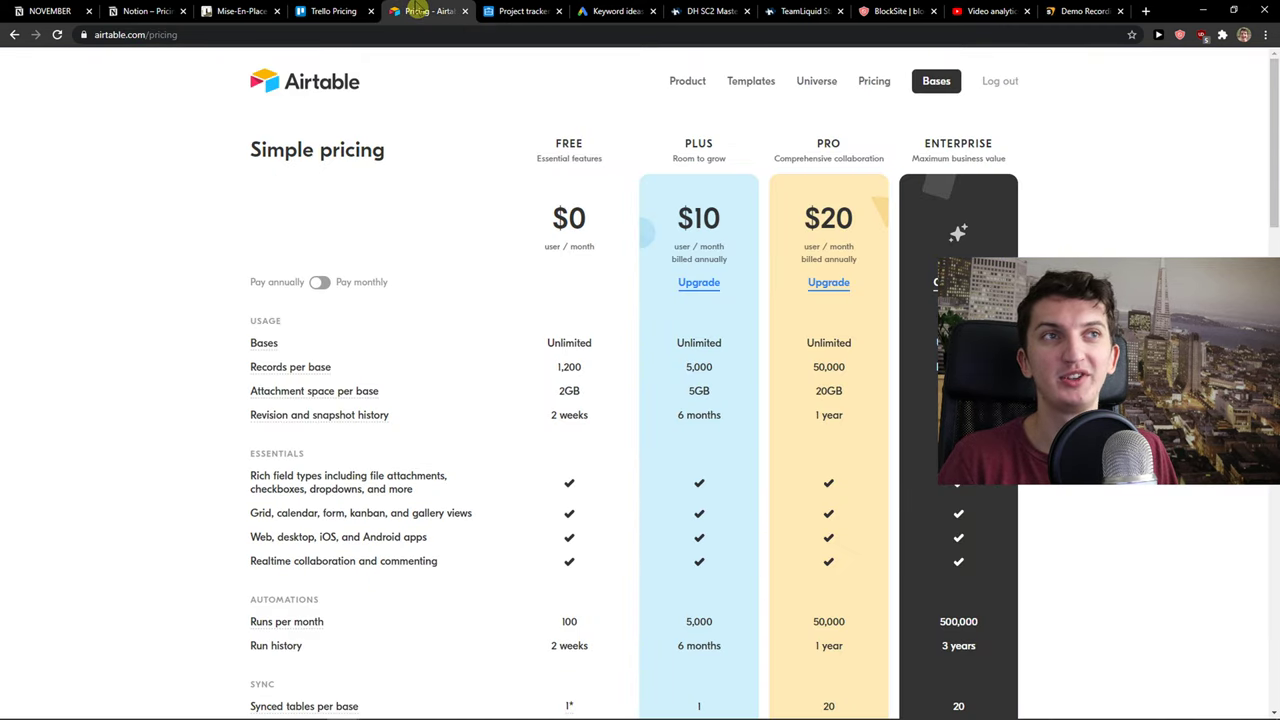
pyautogui.scroll(-1, 720, 202)
pyautogui.click(328, 10)
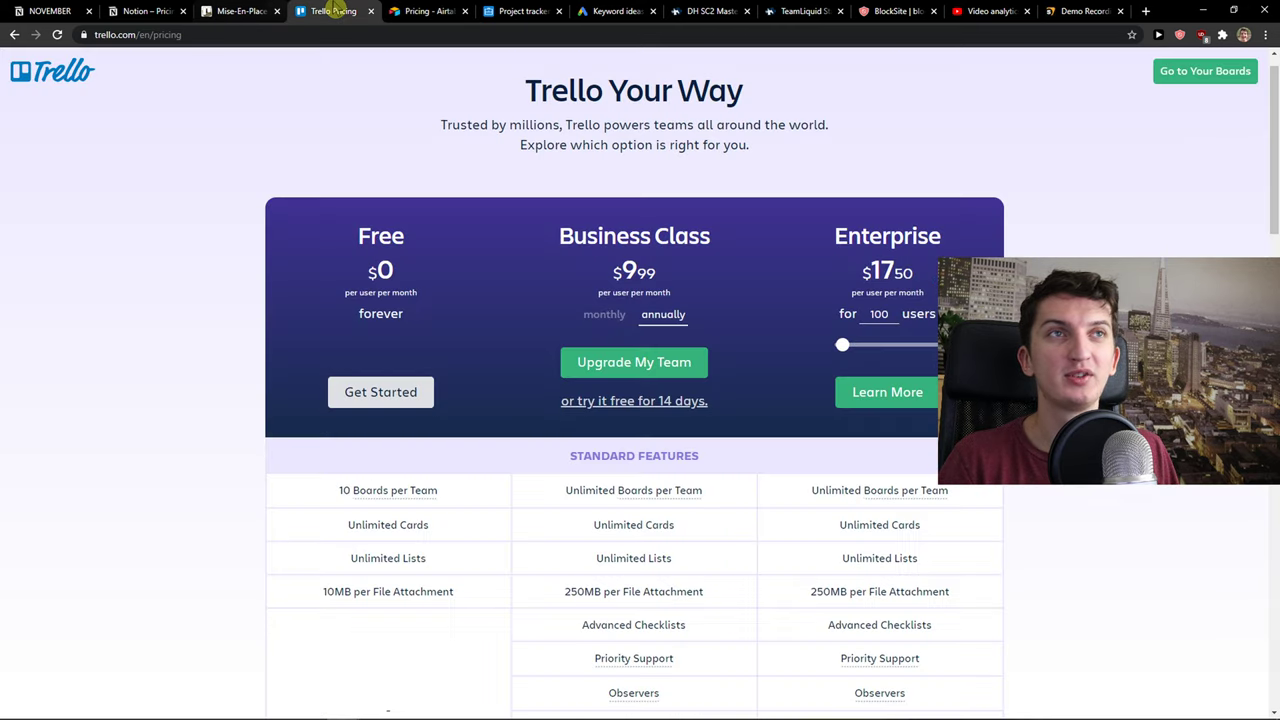
pyautogui.click(412, 10)
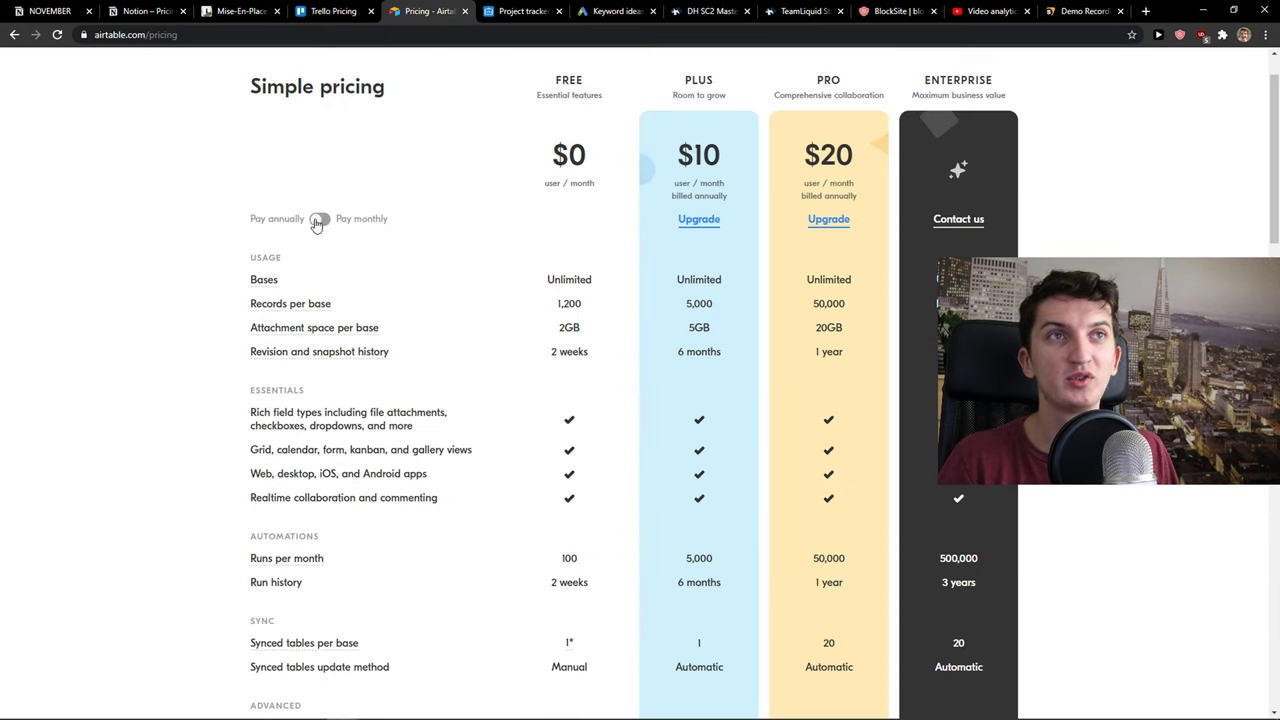
pyautogui.scroll(1, 331, 220)
pyautogui.click(340, 11)
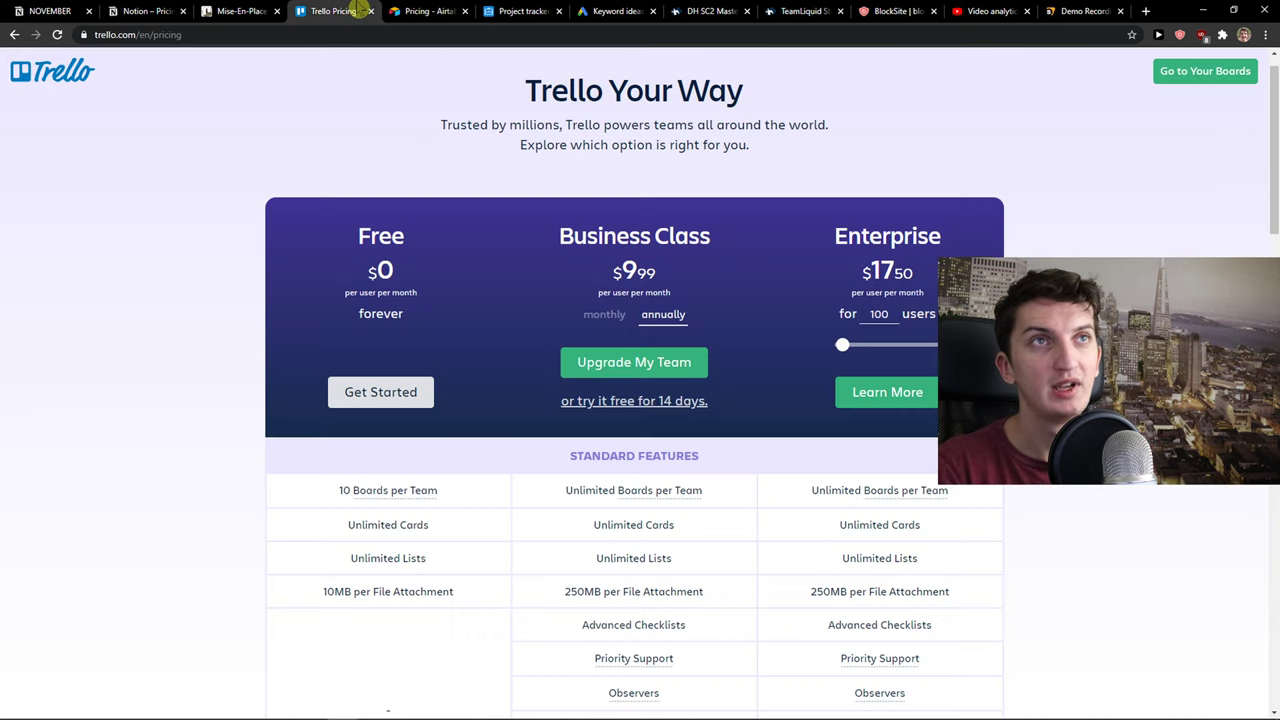